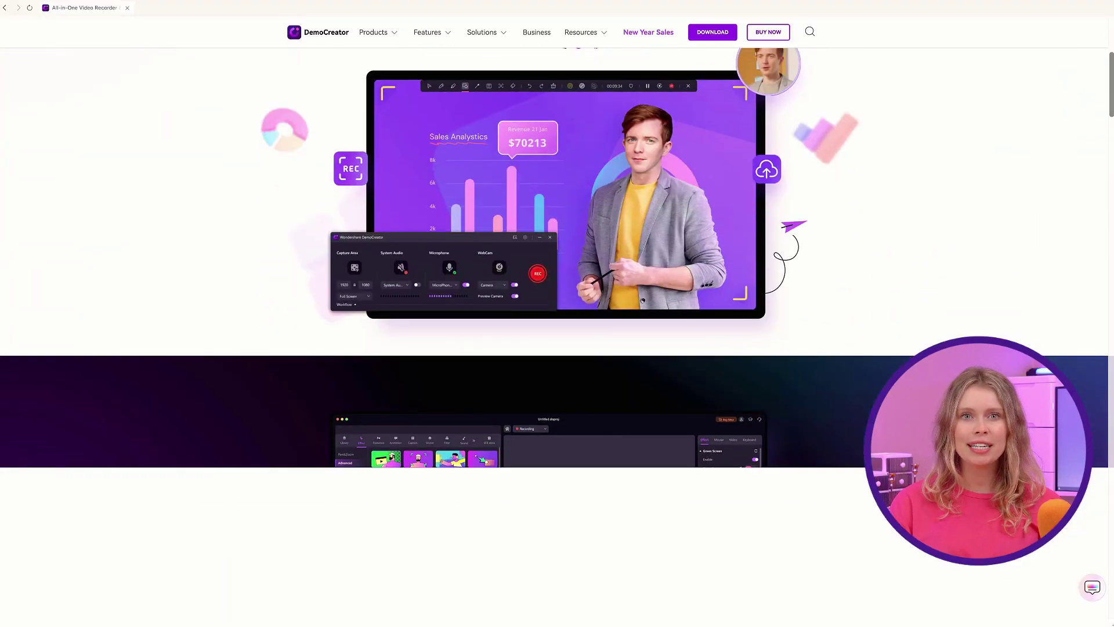
# Scroll the DemoCreator product page past the feature sections to the community resource cards
pyautogui.scroll(-10, 1107, 168)
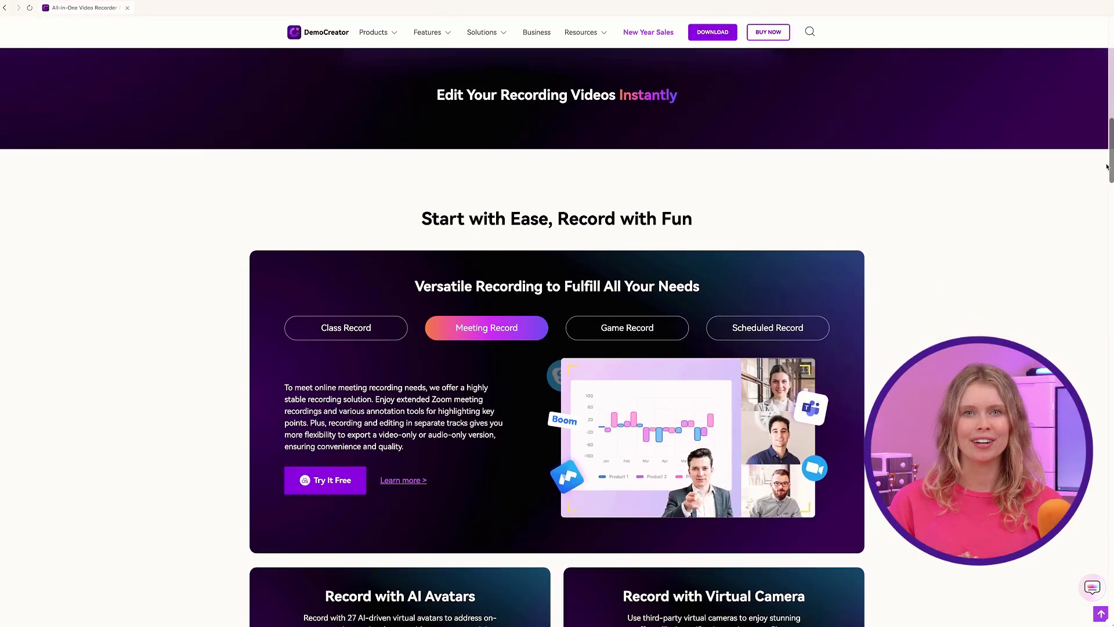
pyautogui.moveTo(1107, 168); pyautogui.dragTo(1087, 271)
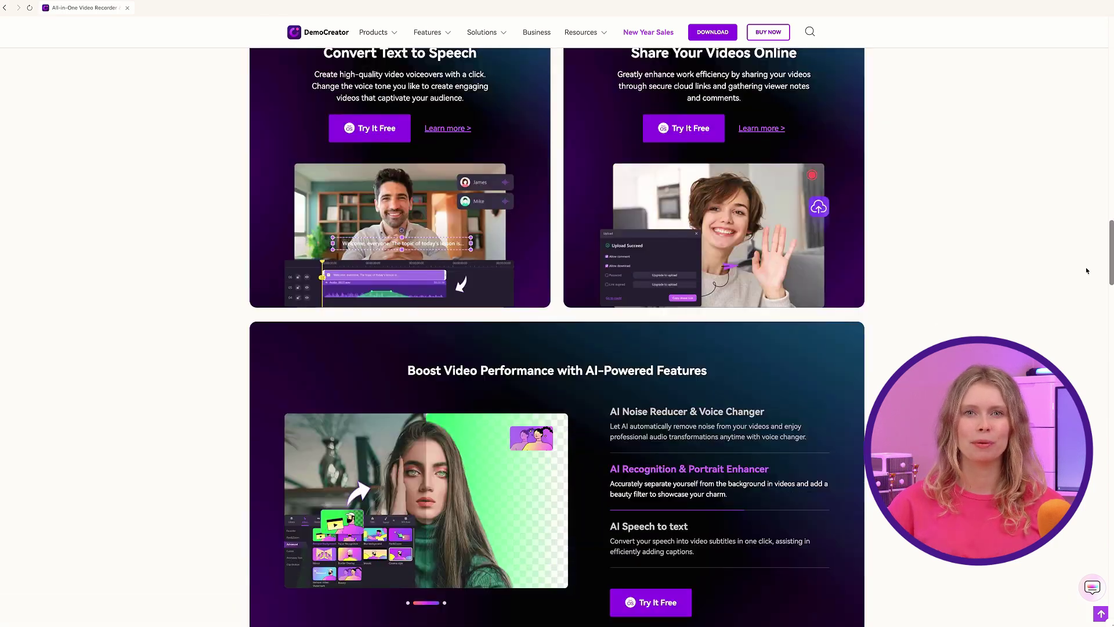
pyautogui.scroll(-1, 1086, 272)
pyautogui.scroll(-5, 1085, 301)
pyautogui.scroll(-7, 1083, 336)
pyautogui.scroll(-6, 1081, 371)
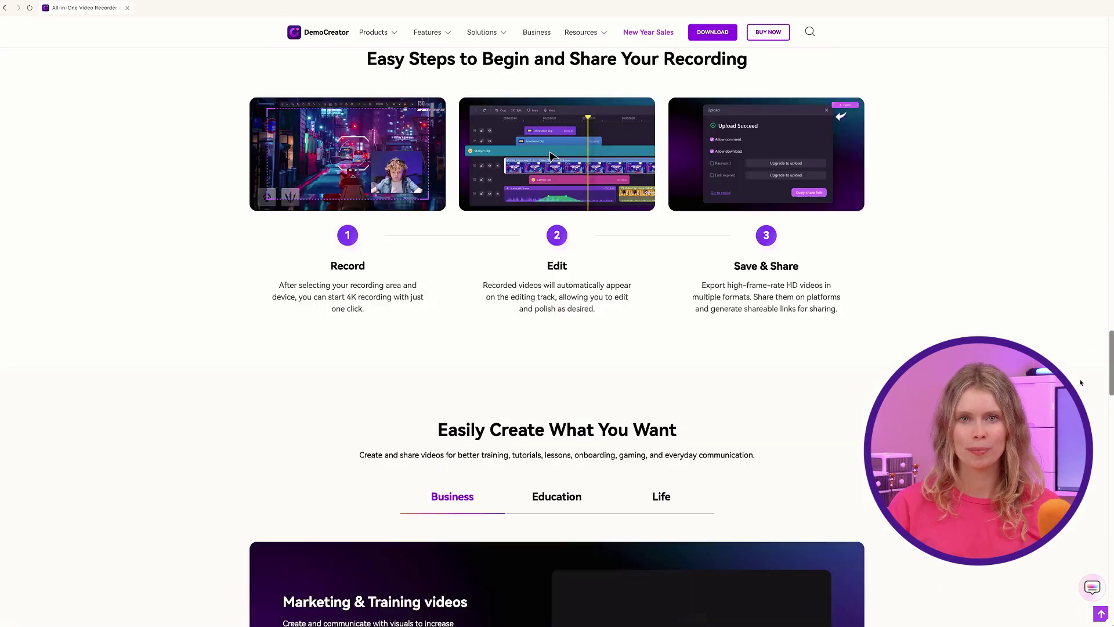
pyautogui.scroll(-3, 1081, 383)
pyautogui.scroll(-2, 1082, 383)
pyautogui.scroll(-3, 1081, 383)
pyautogui.scroll(-4, 1081, 383)
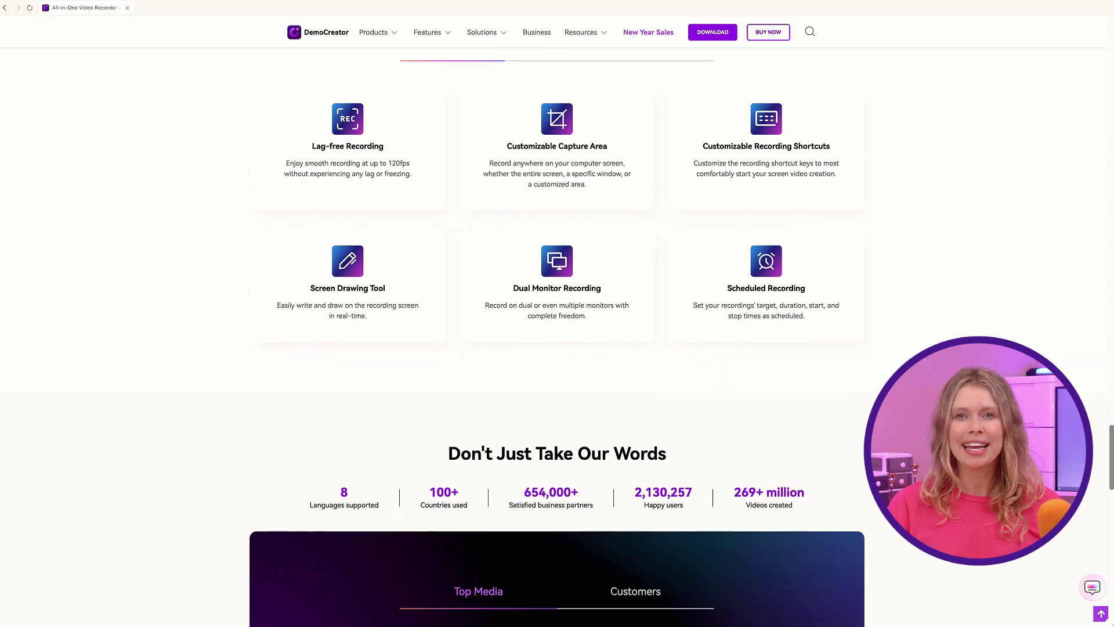
pyautogui.scroll(-7, 1079, 406)
pyautogui.scroll(-2, 1078, 464)
pyautogui.scroll(-4, 1076, 522)
pyautogui.scroll(-2, 1074, 574)
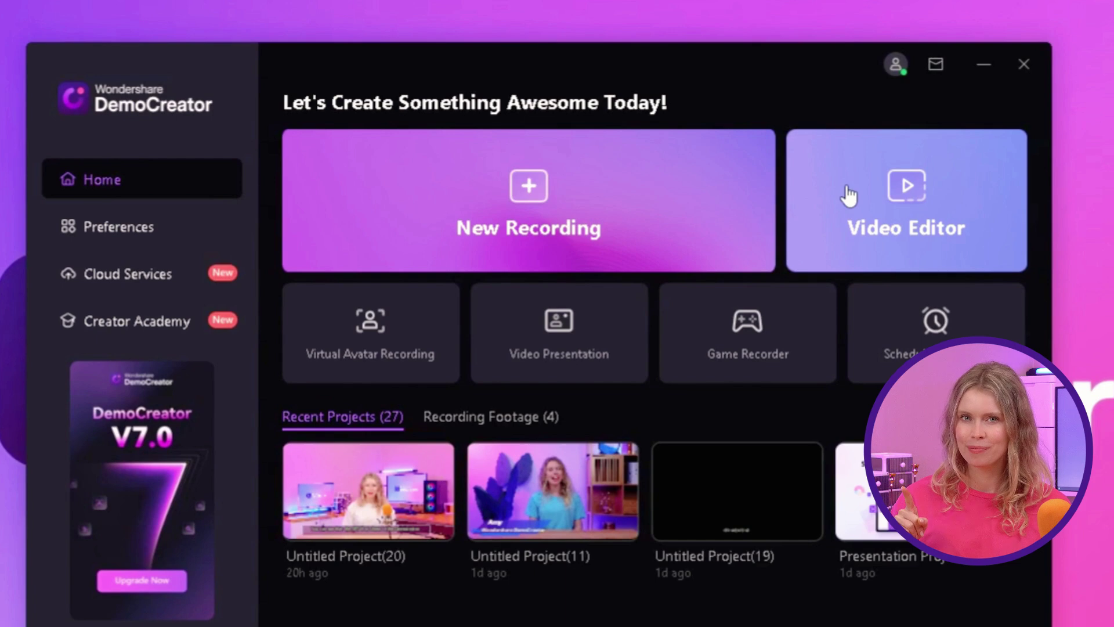
# Launch the Video Editor from the DemoCreator home screen
pyautogui.click(848, 196)
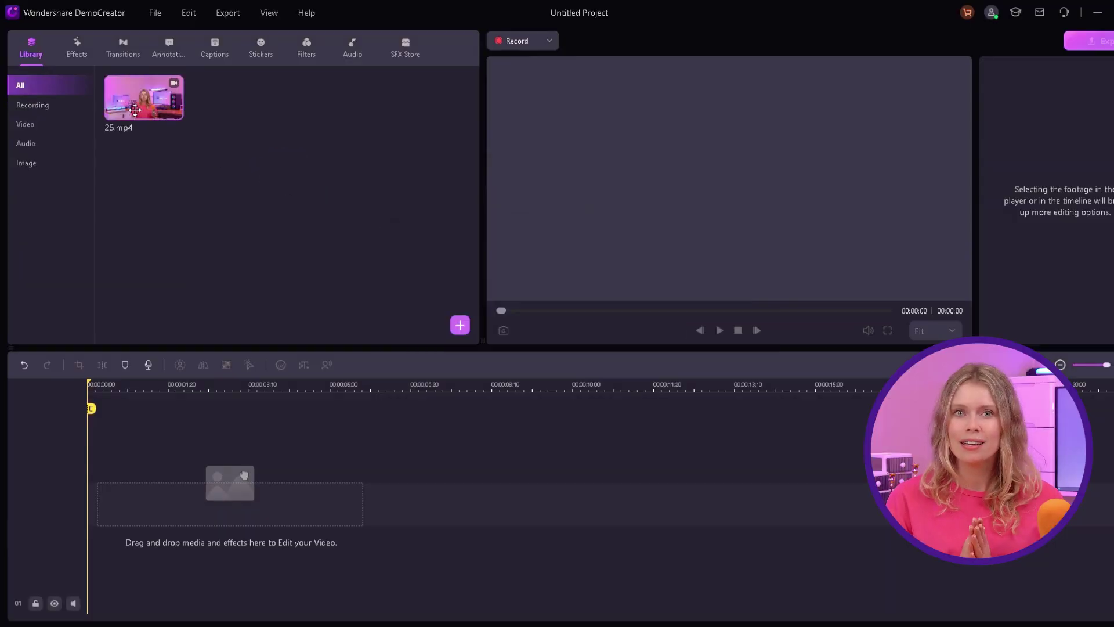
# Drag 25.mp4 from the library onto the second timeline track
pyautogui.moveTo(135, 111); pyautogui.dragTo(68, 457)
pyautogui.moveTo(59, 500); pyautogui.dragTo(53, 491)
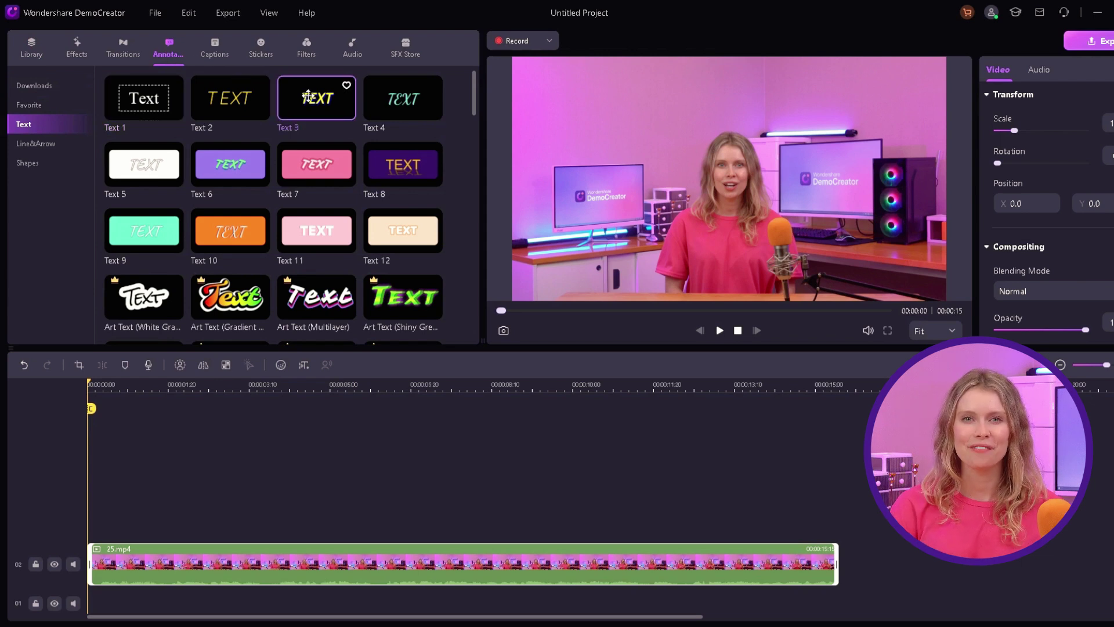
# Add a Text 3 title reading 'Hello, Amy is here' at font size 76 in peach
pyautogui.moveTo(308, 96); pyautogui.dragTo(114, 522)
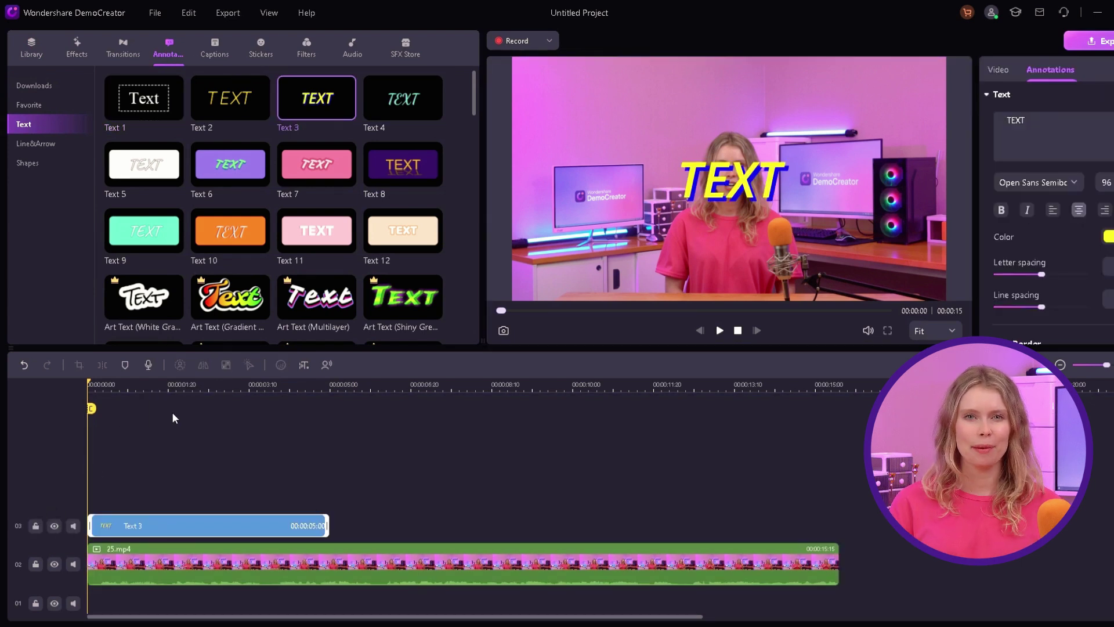
pyautogui.click(183, 384)
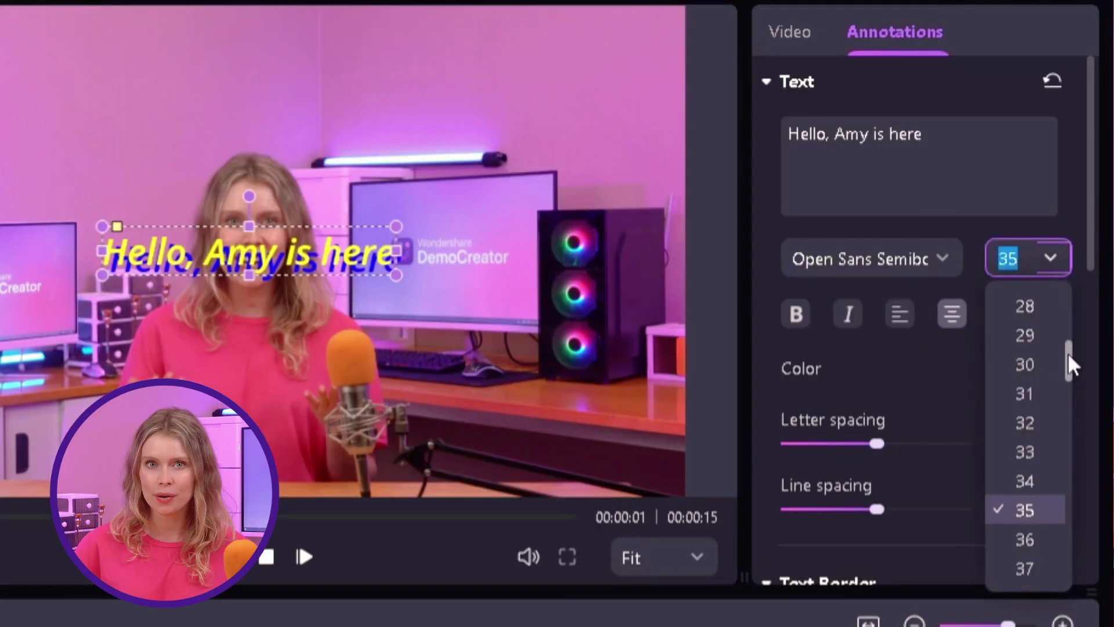
pyautogui.moveTo(1068, 355); pyautogui.dragTo(1069, 417)
pyautogui.click(1025, 510)
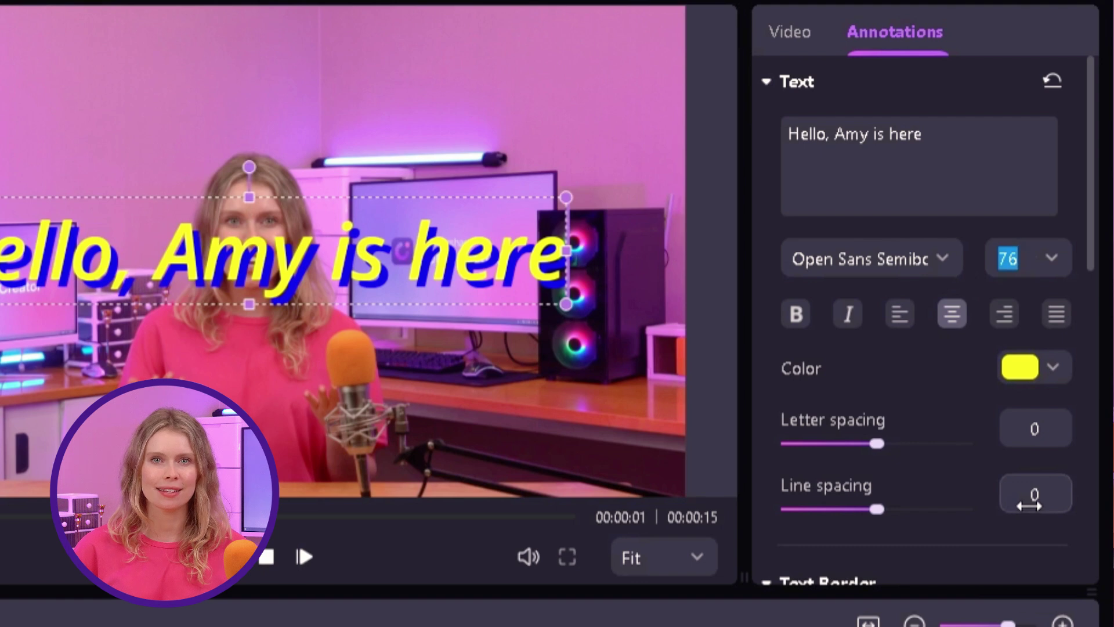
pyautogui.click(1021, 372)
pyautogui.click(992, 439)
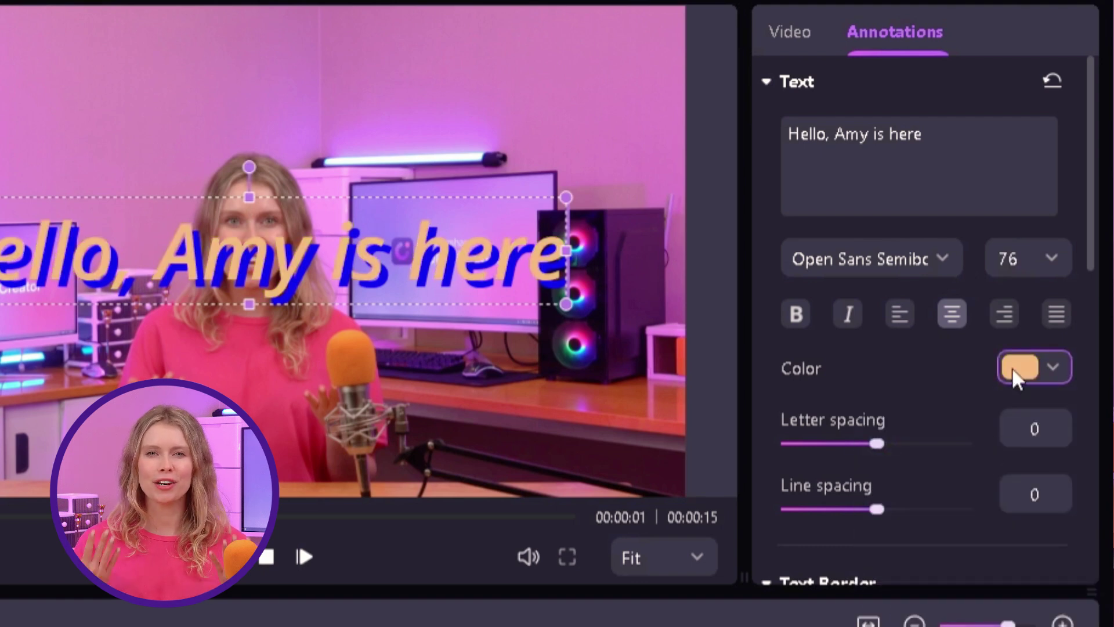
pyautogui.click(1017, 370)
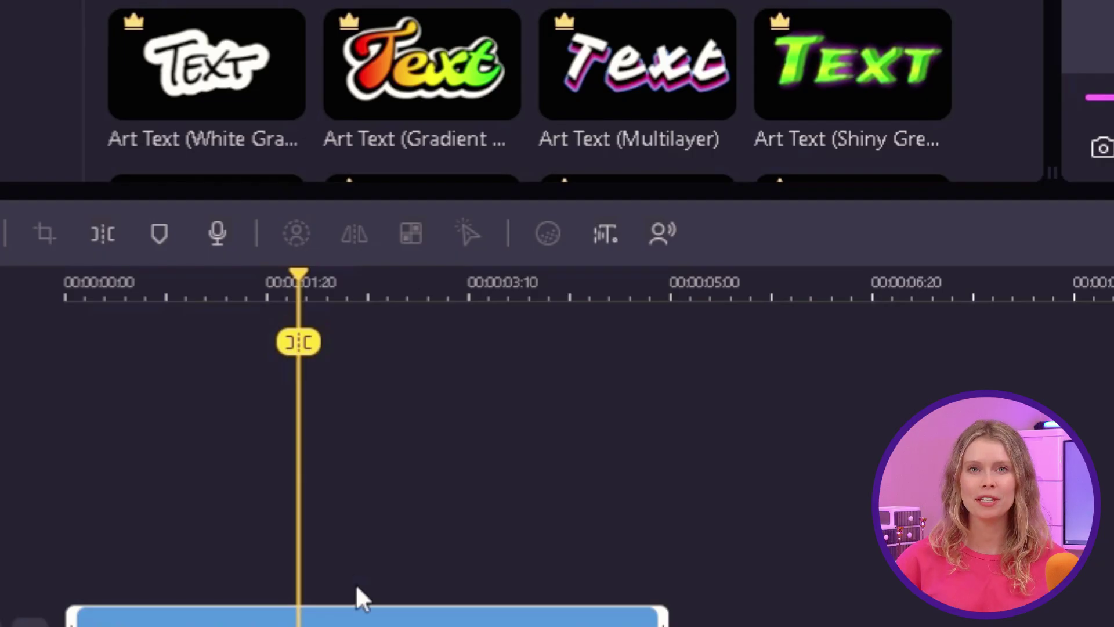
# Generate an English (US) text-to-speech voiceover of the title, trying several voices before confirming
pyautogui.click(673, 239)
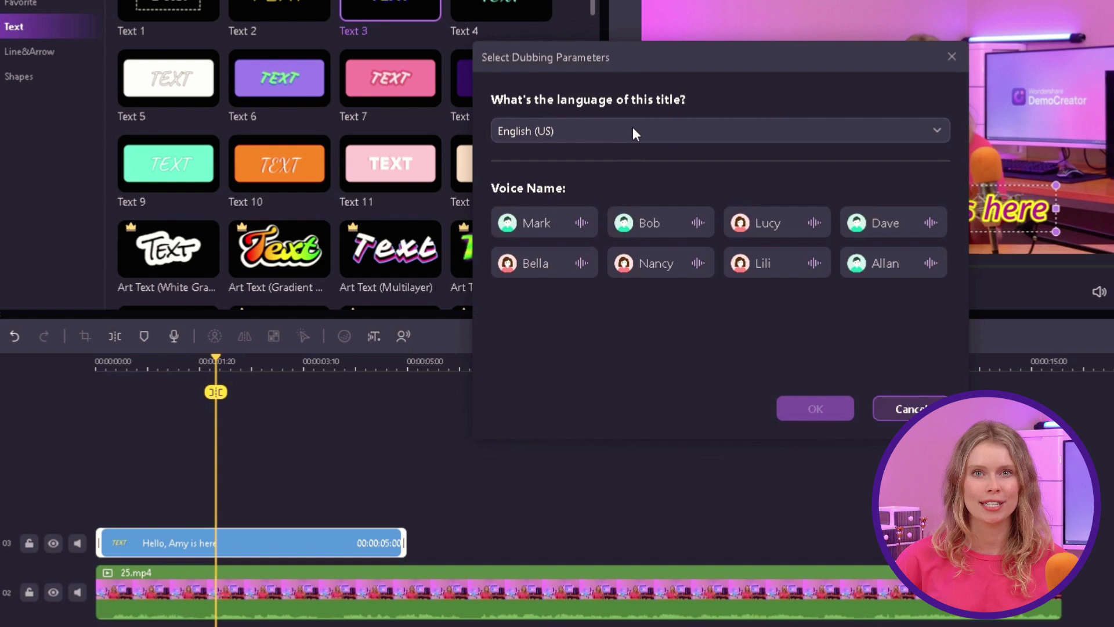
pyautogui.click(632, 130)
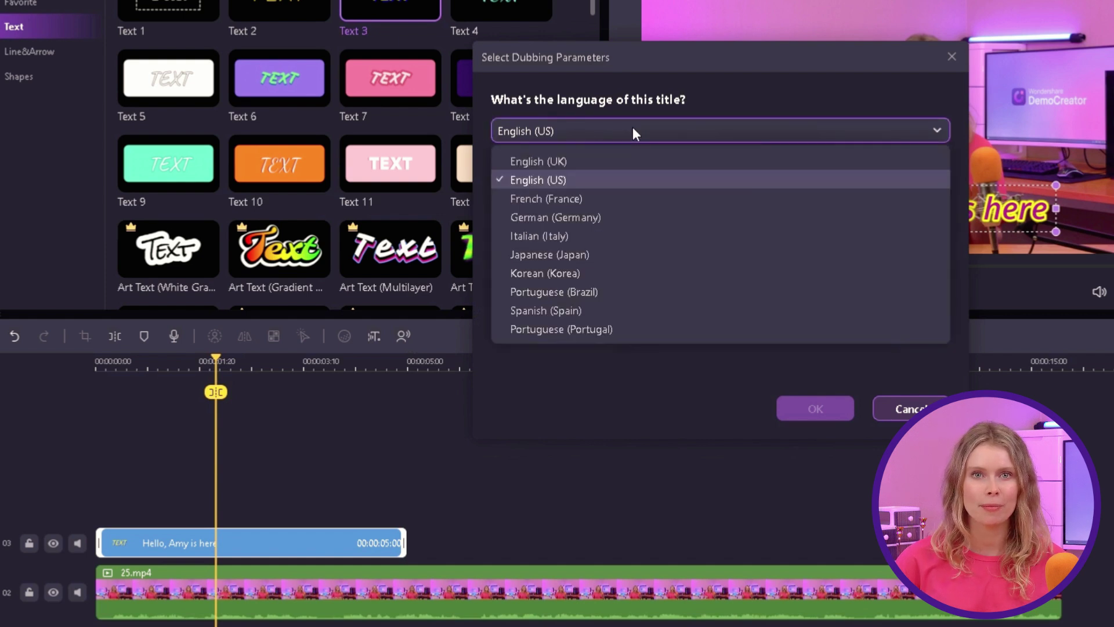
pyautogui.click(654, 326)
pyautogui.click(893, 219)
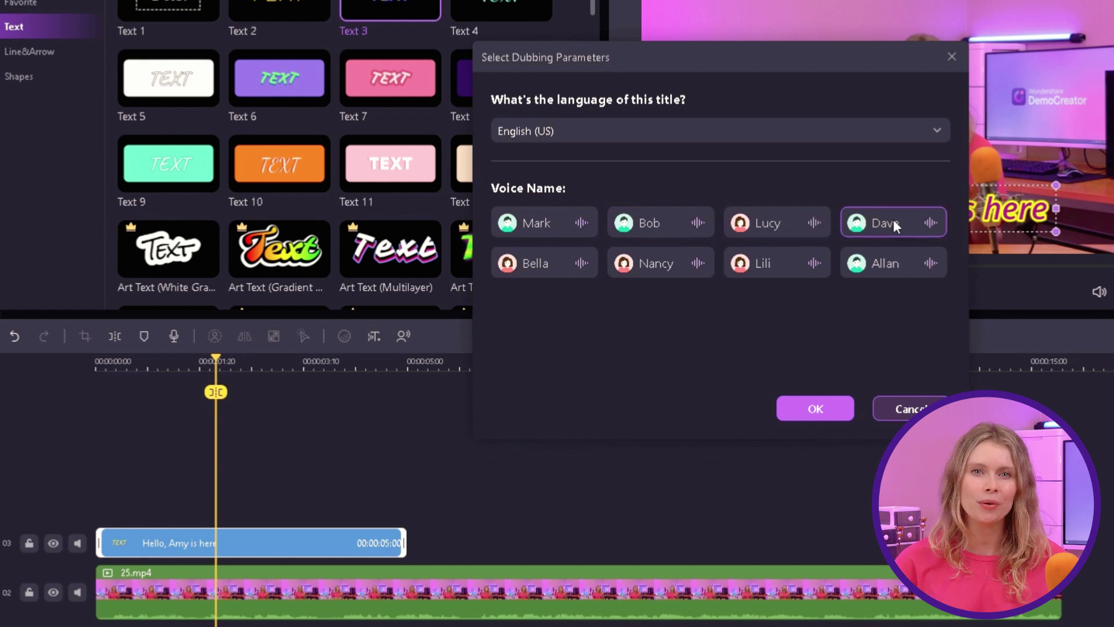
pyautogui.click(910, 262)
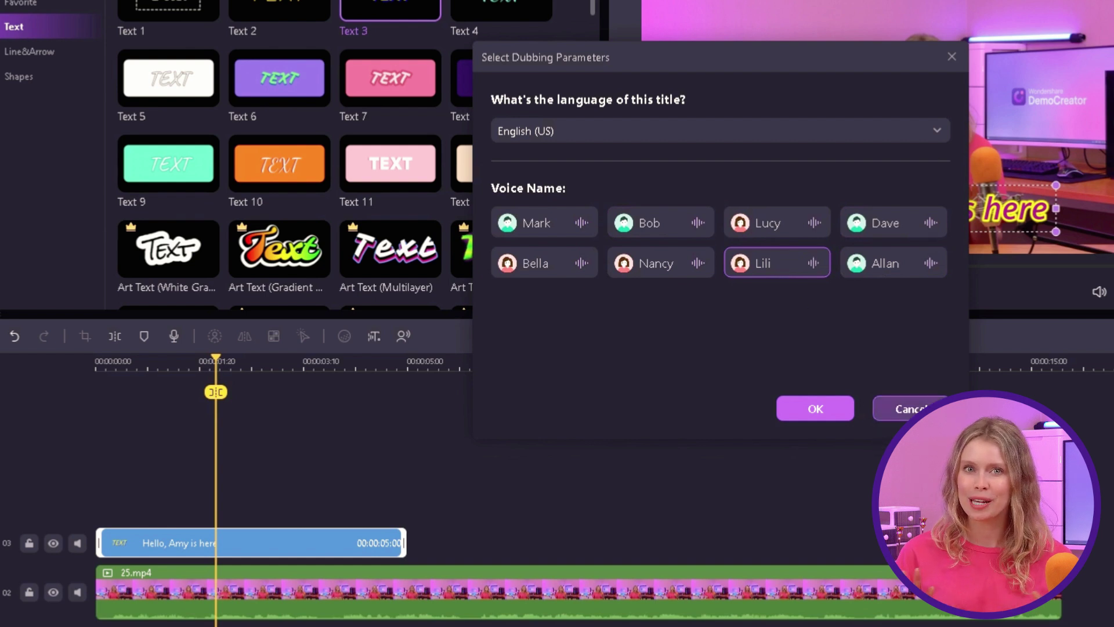
pyautogui.click(833, 414)
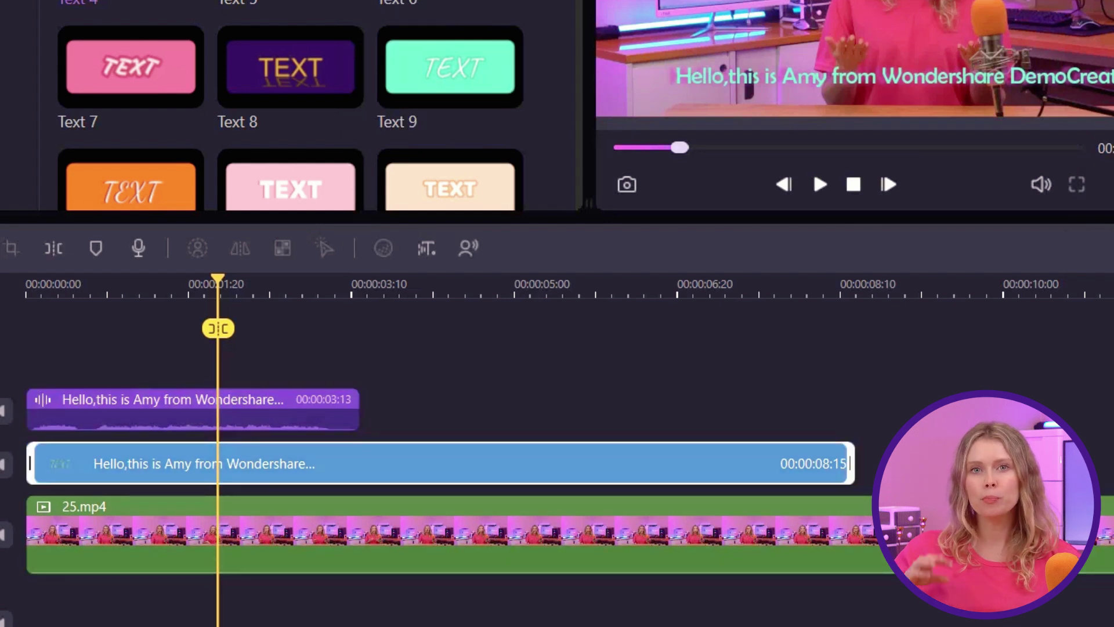
# Trim the greeting title clip to end with its roughly three-second voiceover
pyautogui.moveTo(851, 463); pyautogui.dragTo(360, 464)
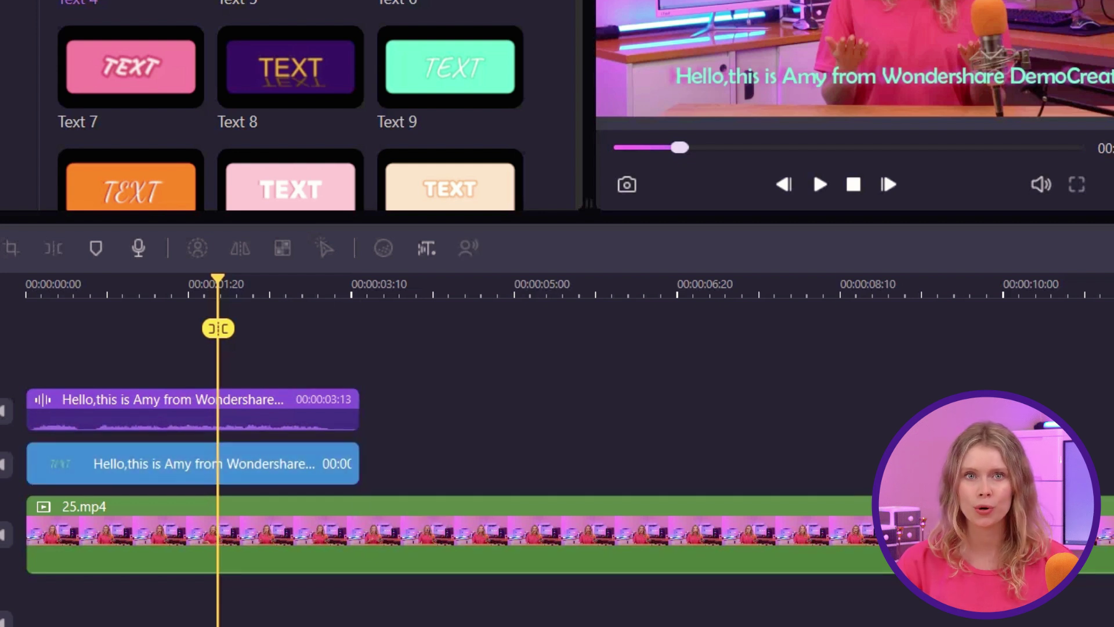
pyautogui.hotkey('ctrl', '-')
pyautogui.hotkey('ctrl', '-')
pyautogui.hotkey('ctrl', '=')
pyautogui.hotkey('ctrl', '=')
pyautogui.hotkey('ctrl', '=')
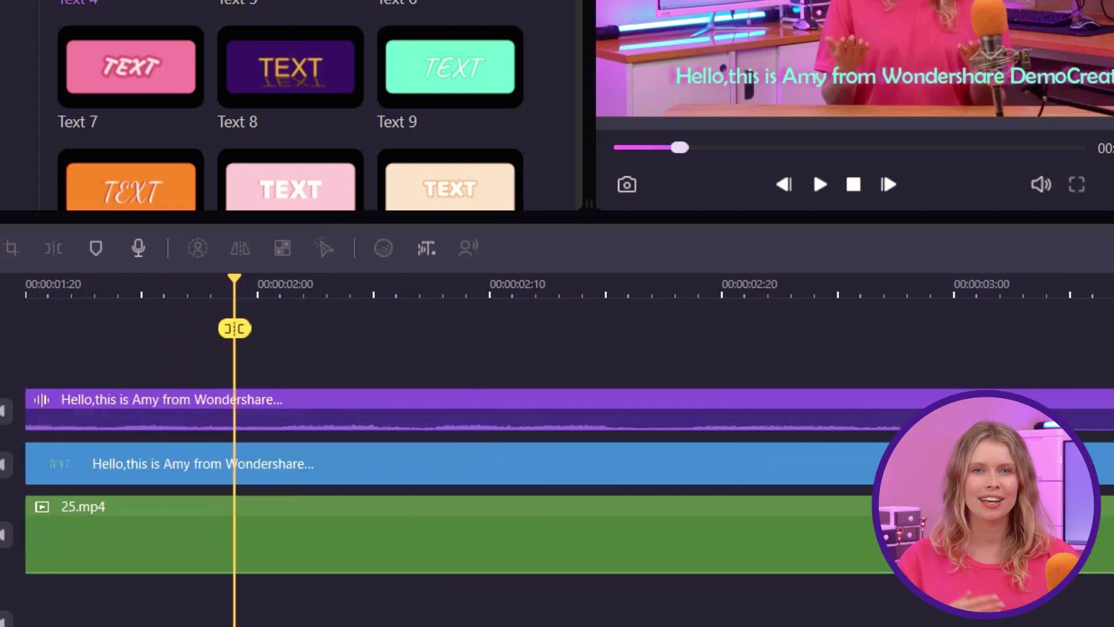
pyautogui.hotkey('ctrl', '-')
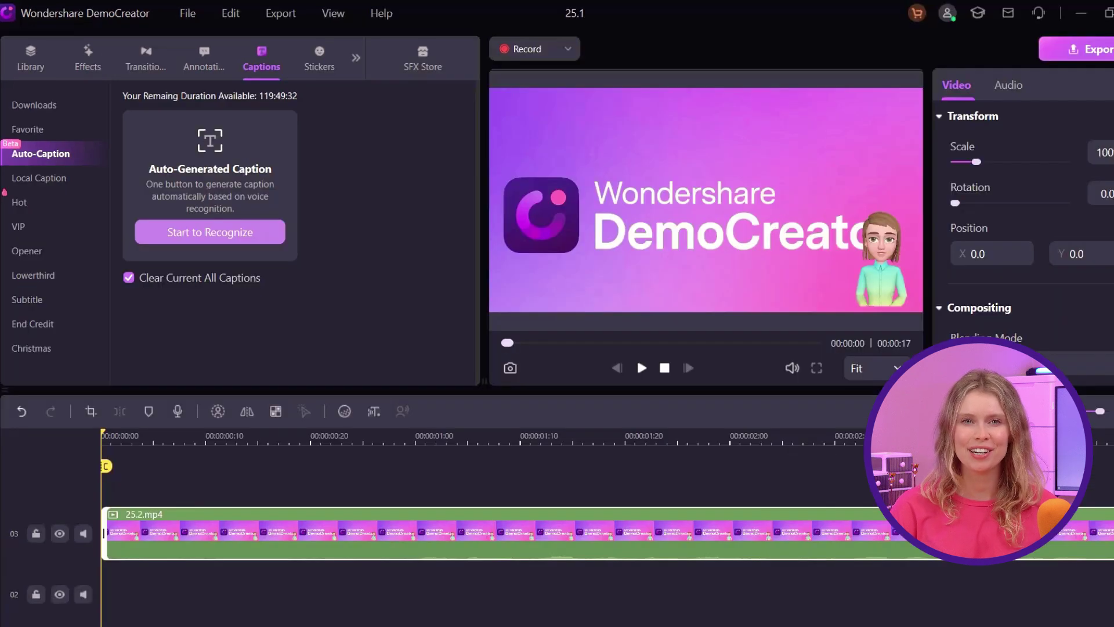
# Auto-caption the 25.2.mp4 speech in English (United States) and select the first caption
pyautogui.click(210, 232)
pyautogui.click(568, 313)
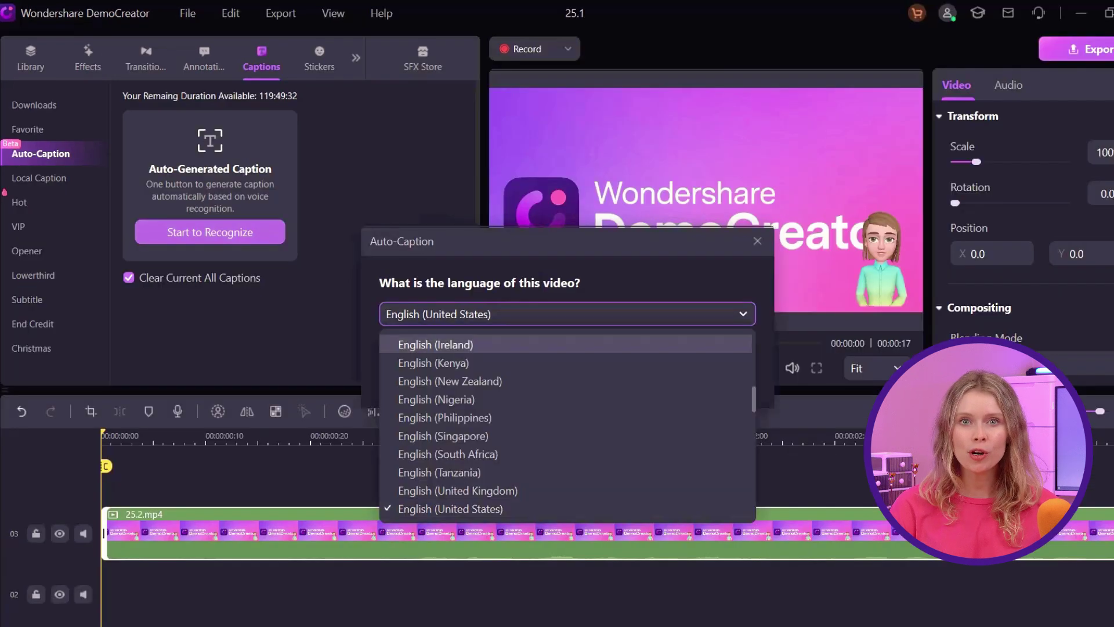
pyautogui.scroll(-2, 567, 427)
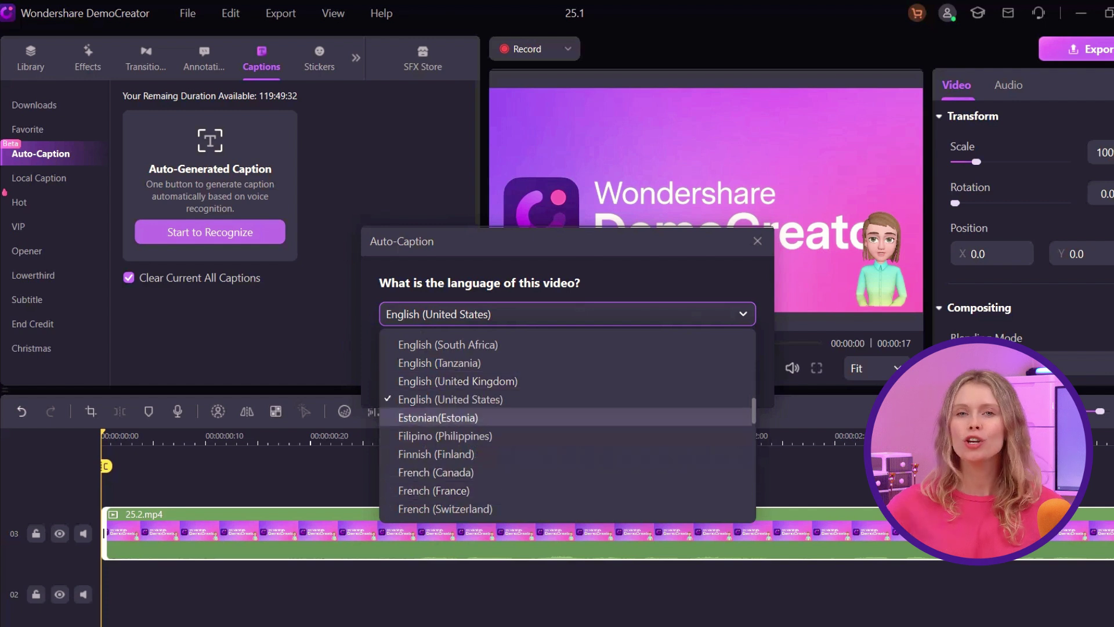
pyautogui.click(450, 400)
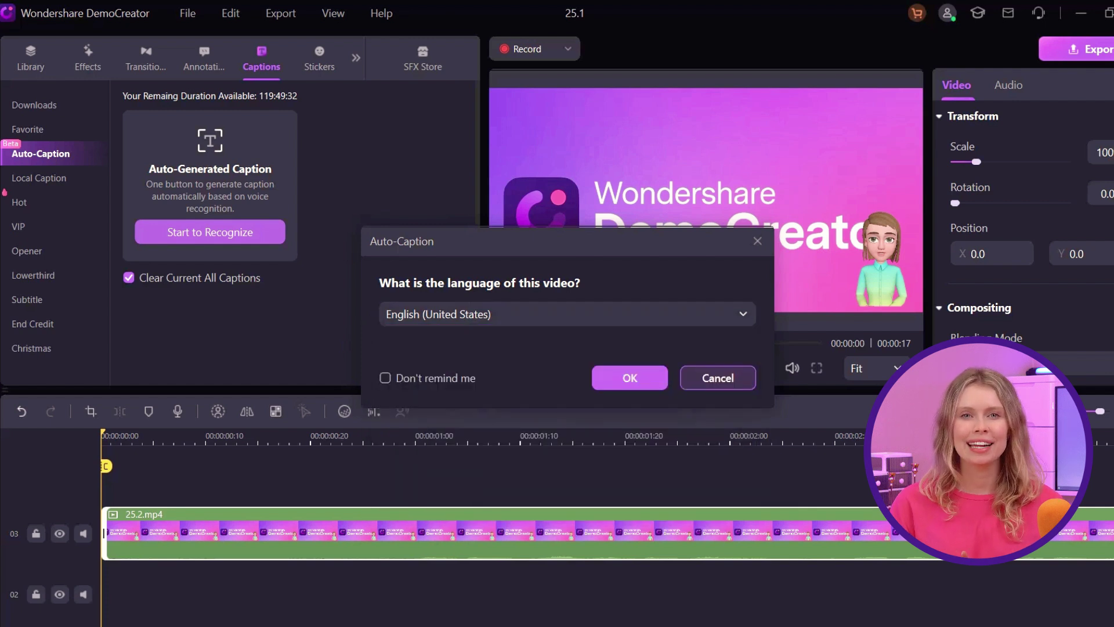
pyautogui.click(630, 378)
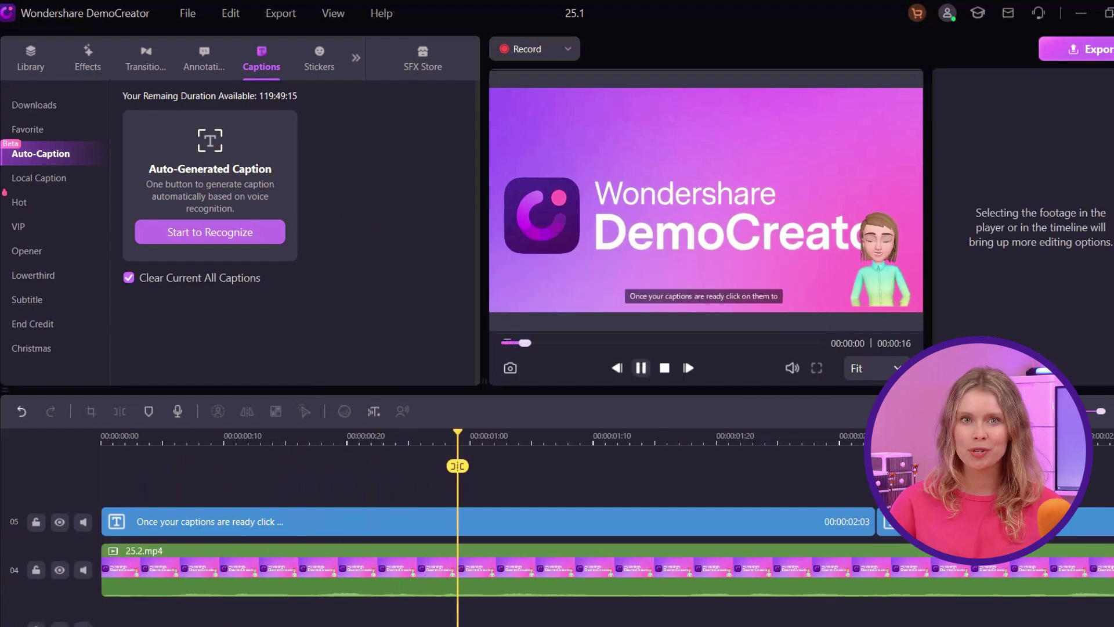
pyautogui.press('space')
pyautogui.click(464, 522)
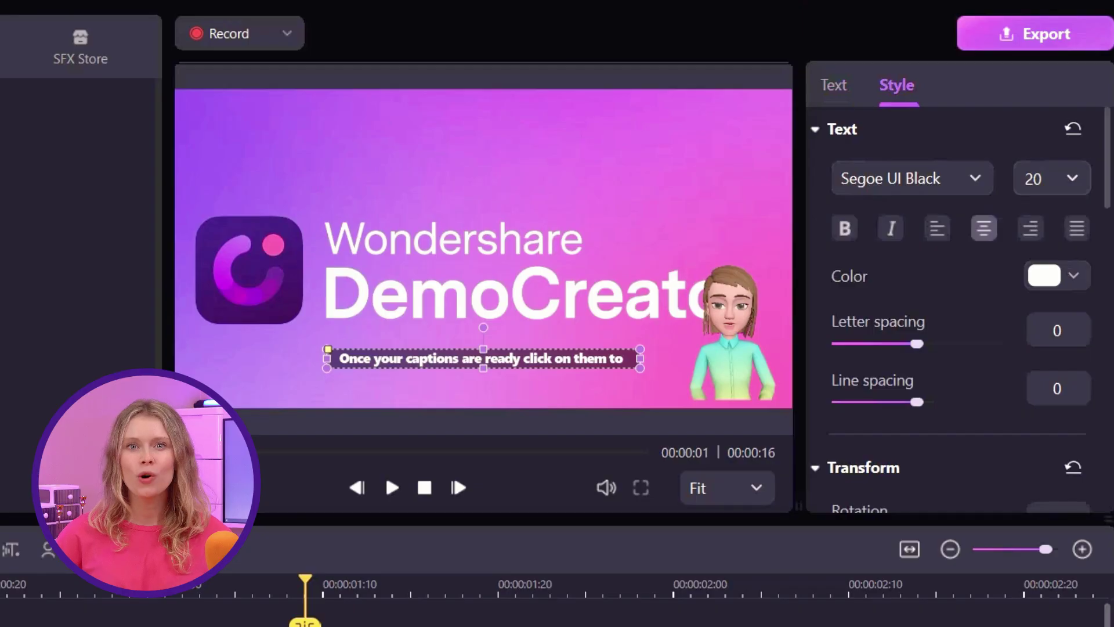
# Set the caption font size to 24, widen letter spacing, and open the shape colour choices
pyautogui.click(1073, 178)
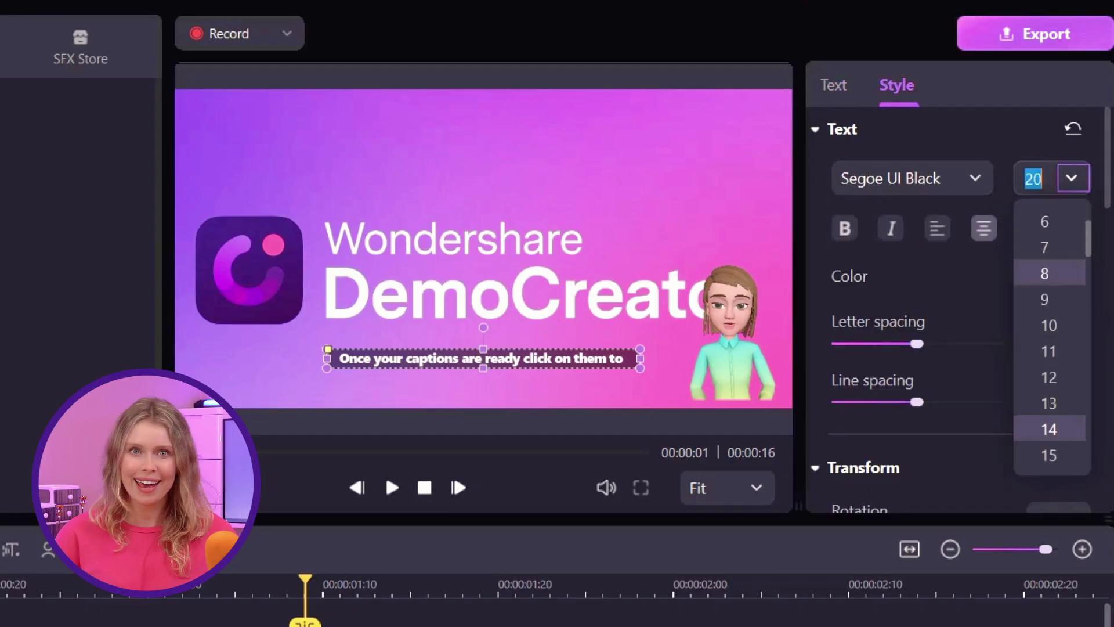
pyautogui.click(1048, 428)
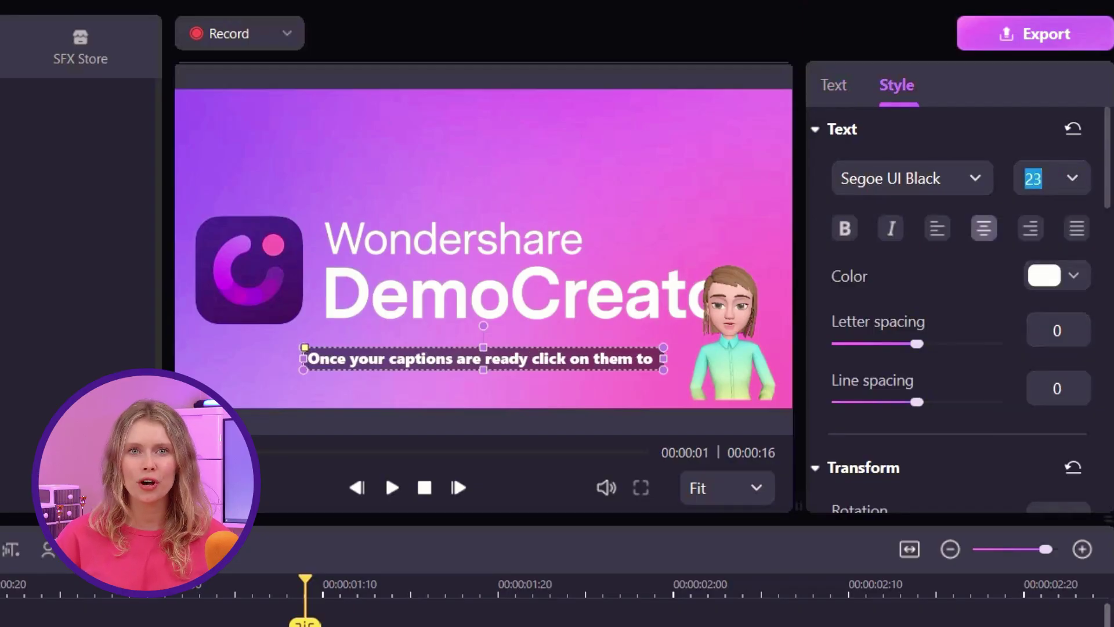
pyautogui.click(1072, 178)
pyautogui.click(1049, 377)
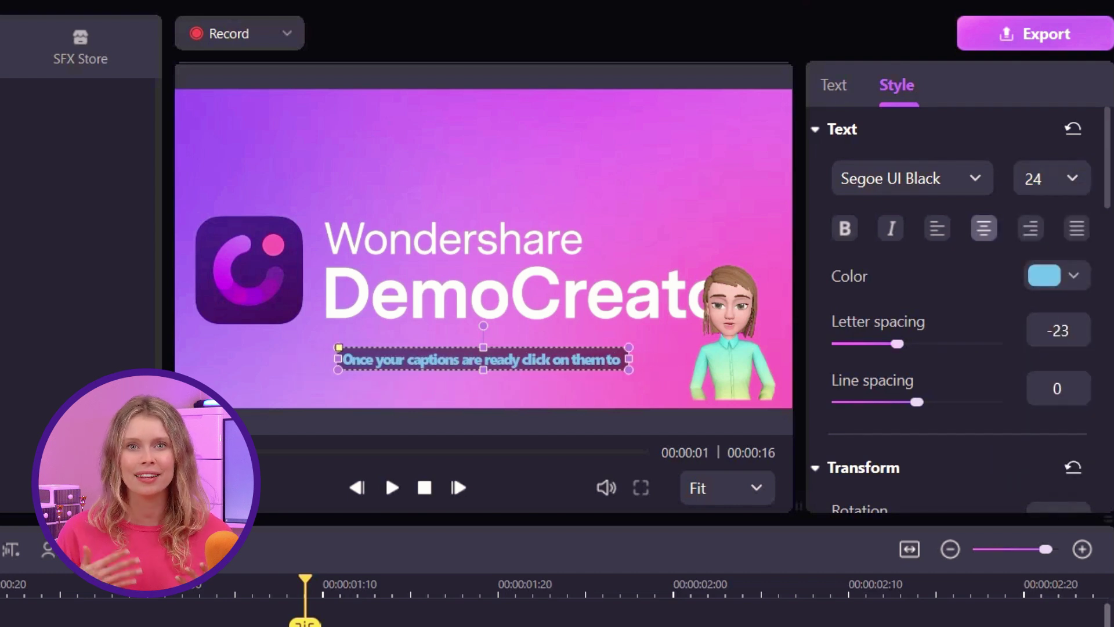
pyautogui.moveTo(897, 344); pyautogui.dragTo(929, 343)
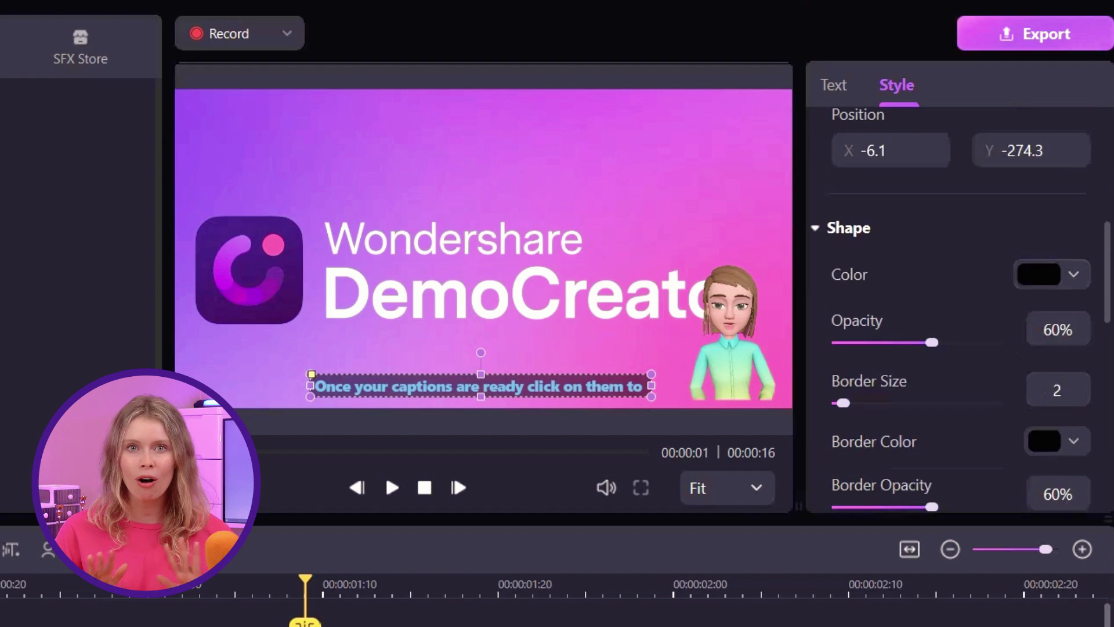
pyautogui.click(1051, 274)
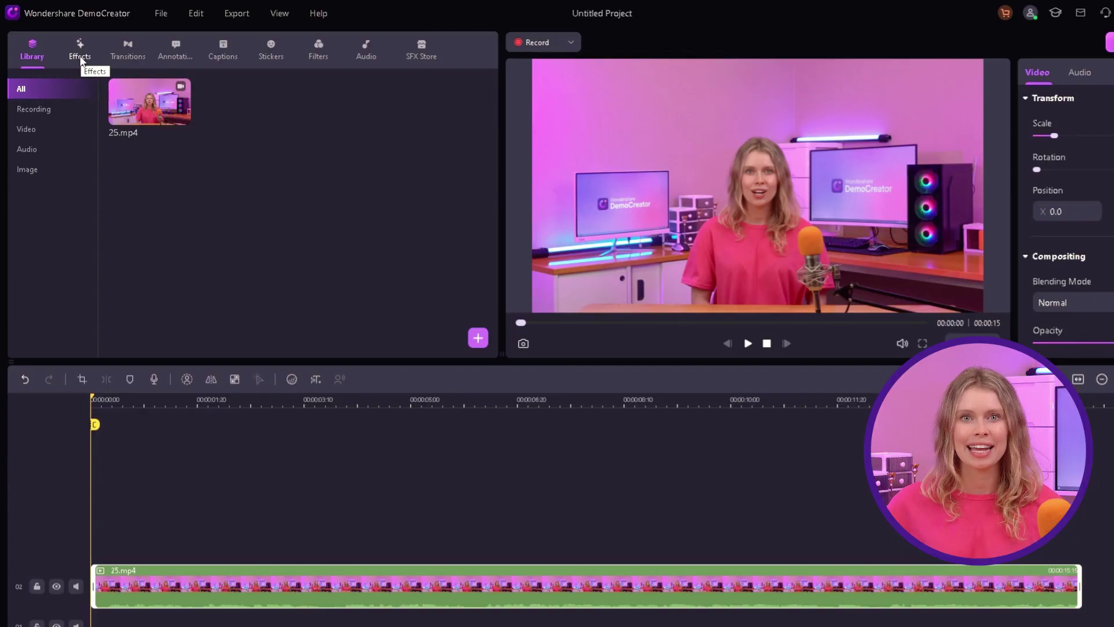
# Show the Effects library's advanced effects, such as Mosaic and Basic Blur
pyautogui.click(82, 62)
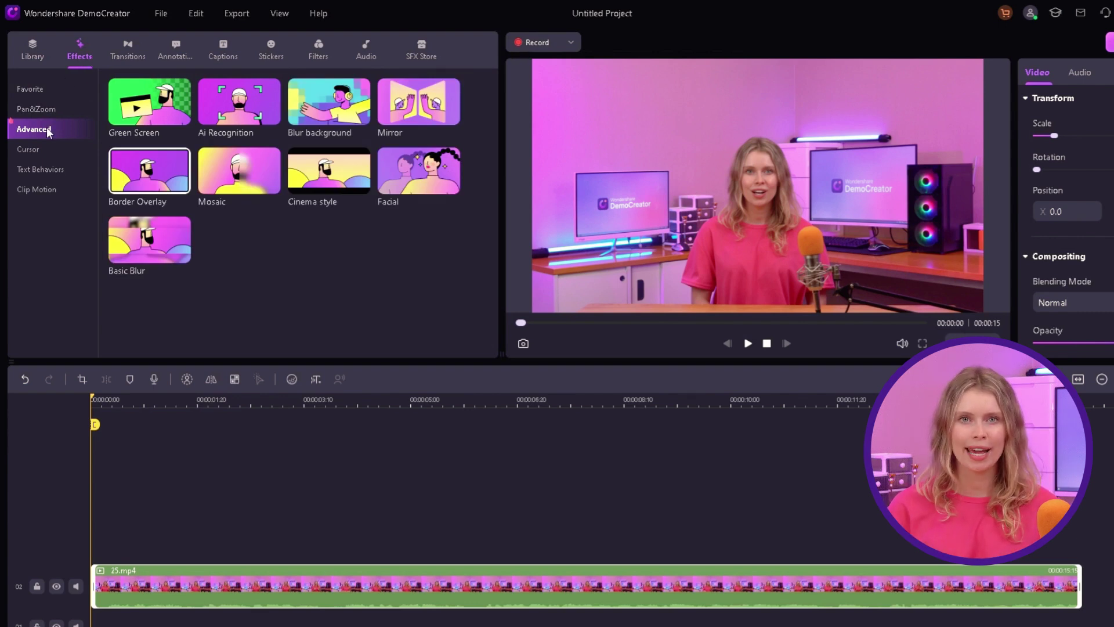
# Place a Mosaic effect on its own track above the video and stretch it longer
pyautogui.moveTo(239, 171); pyautogui.dragTo(88, 520)
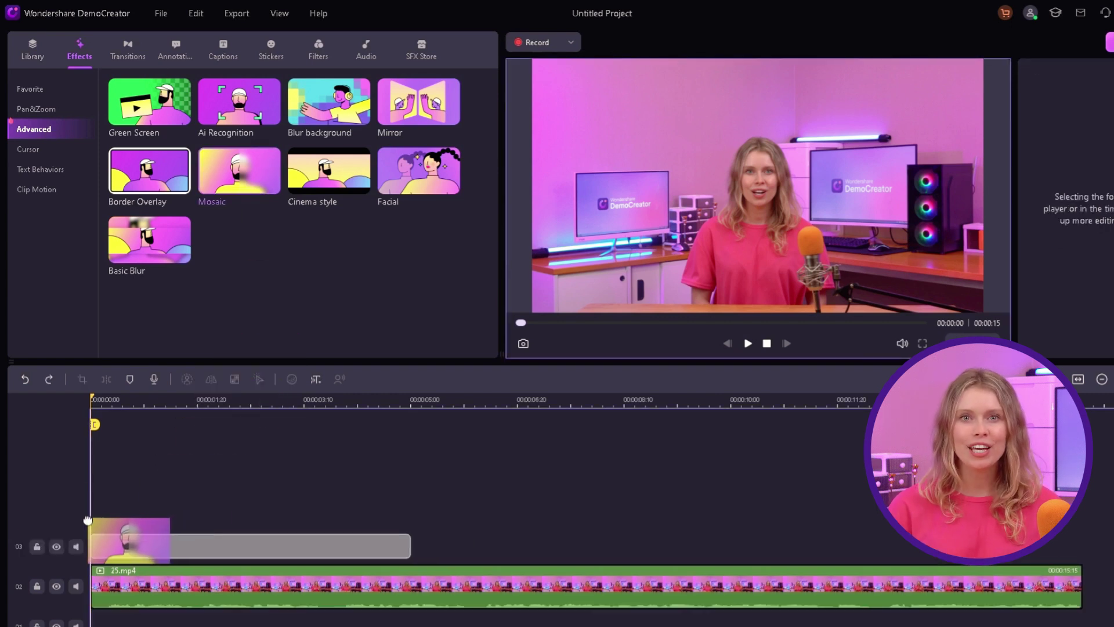
pyautogui.moveTo(87, 520); pyautogui.dragTo(76, 518)
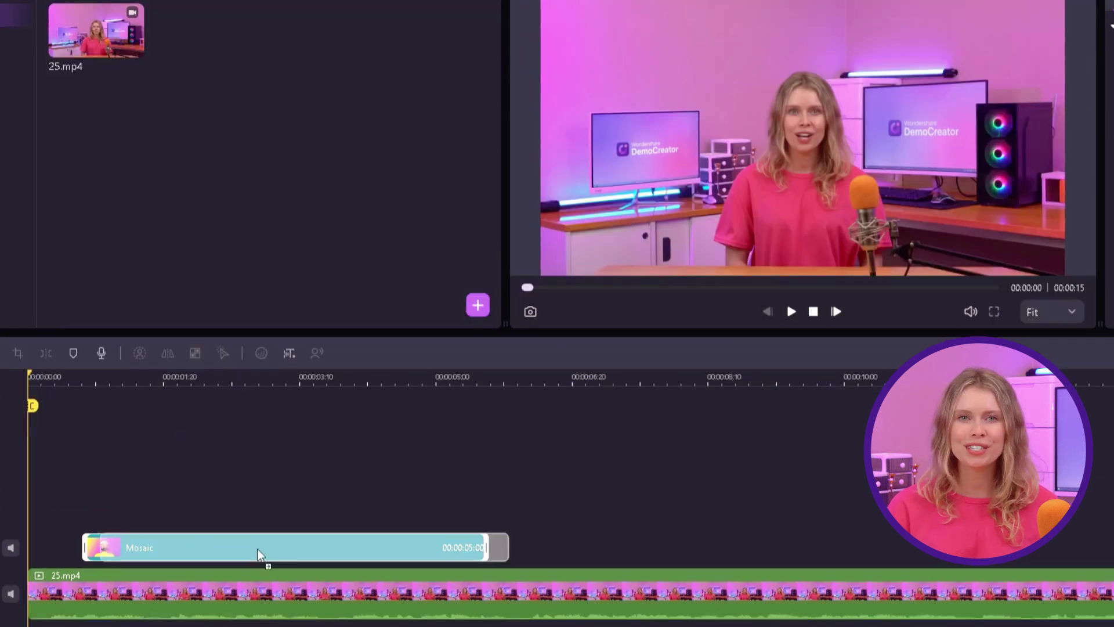
pyautogui.moveTo(256, 549); pyautogui.dragTo(674, 550)
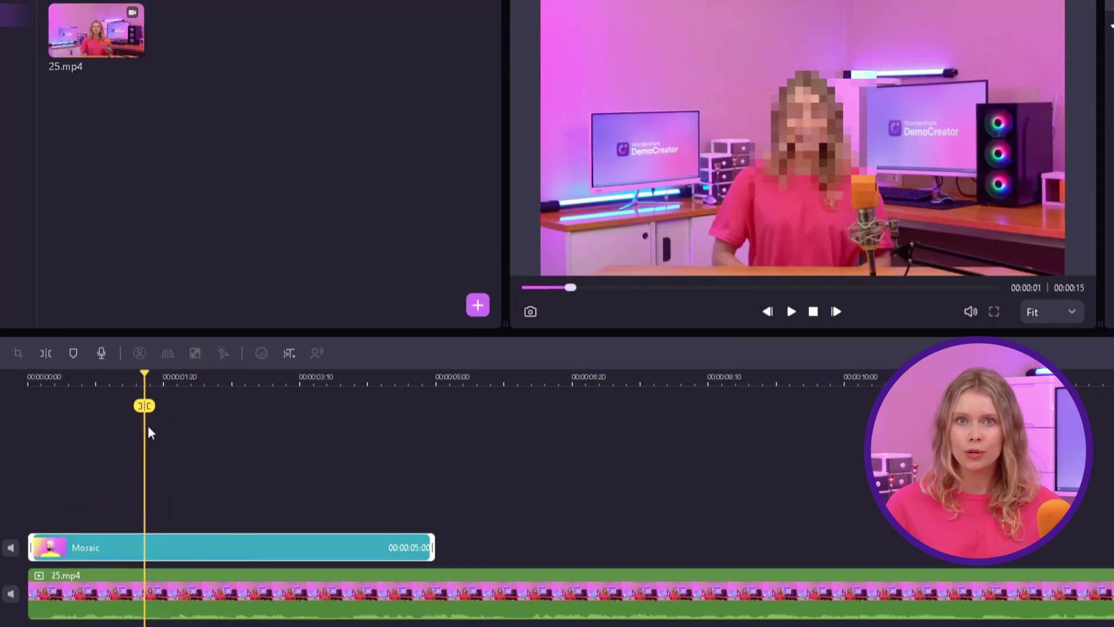
pyautogui.moveTo(434, 547)
pyautogui.mouseDown()
pyautogui.moveTo(693, 531)
pyautogui.moveTo(912, 547)
pyautogui.moveTo(509, 549)
pyautogui.mouseUp()
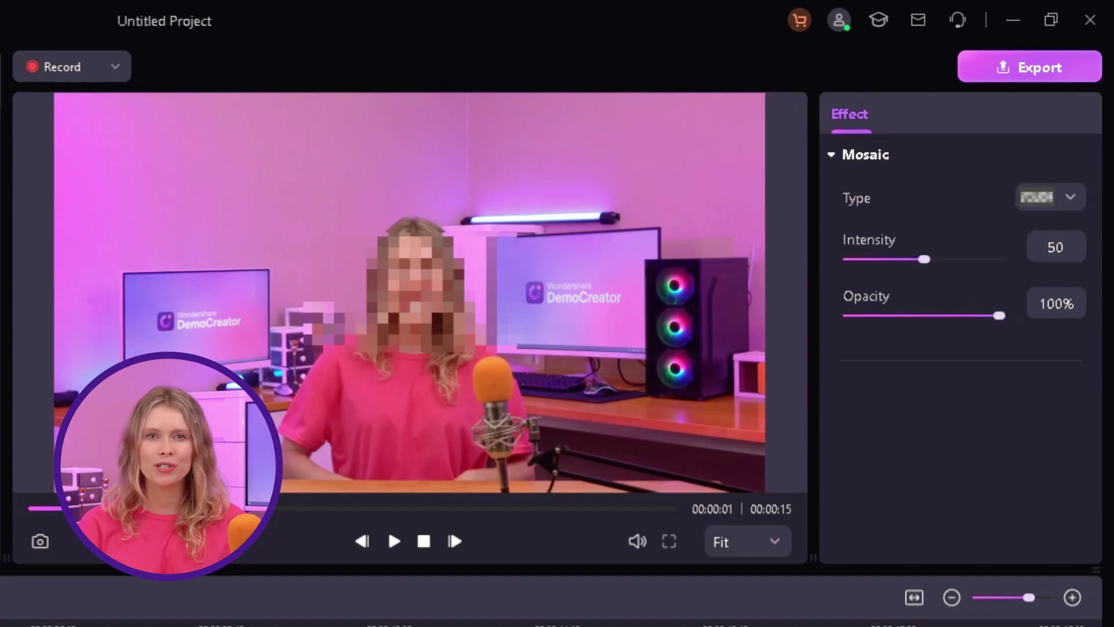
# Coarsen the face mosaic to intensity 54, keeping the current mosaic type
pyautogui.click(456, 299)
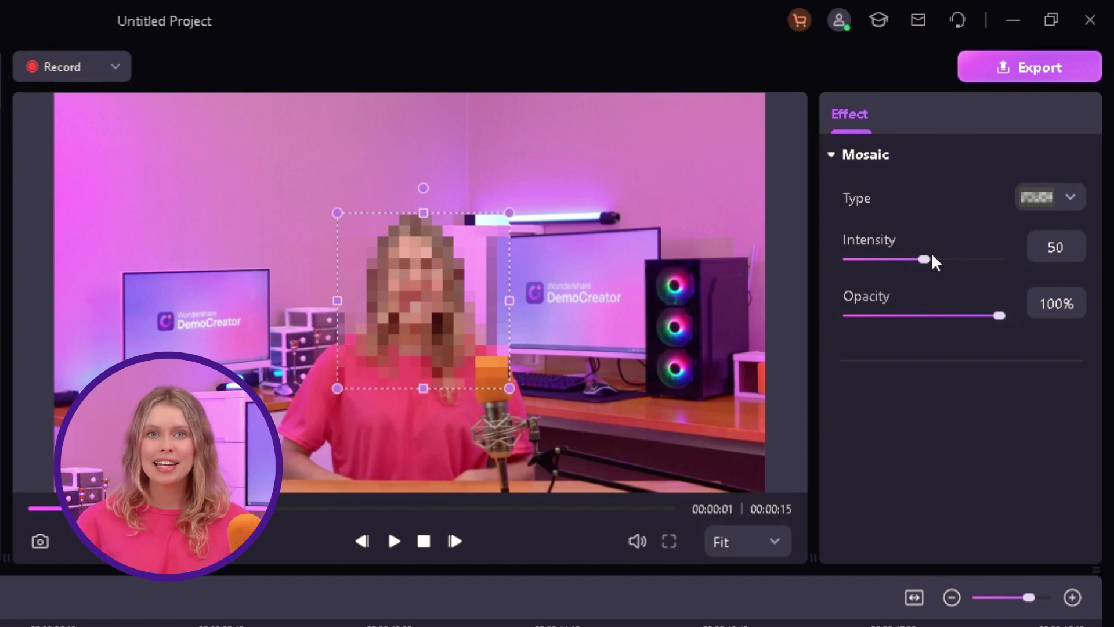
pyautogui.moveTo(925, 259)
pyautogui.mouseDown()
pyautogui.moveTo(1020, 281)
pyautogui.moveTo(977, 285)
pyautogui.moveTo(930, 260)
pyautogui.mouseUp()
pyautogui.moveTo(1000, 315)
pyautogui.mouseDown()
pyautogui.moveTo(895, 316)
pyautogui.moveTo(903, 339)
pyautogui.moveTo(1008, 338)
pyautogui.mouseUp()
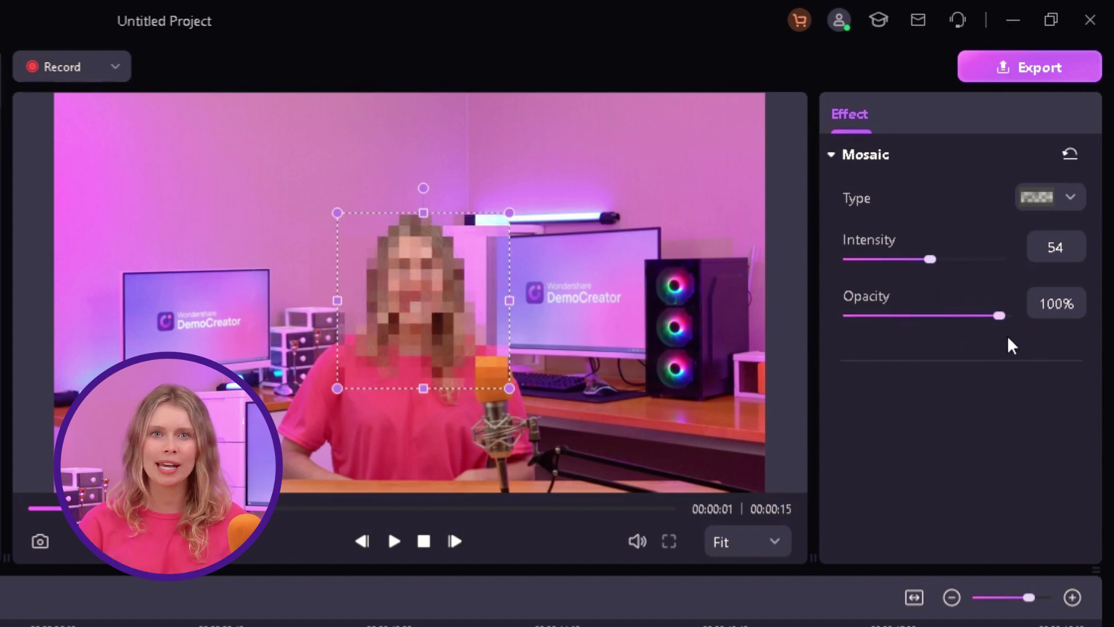
pyautogui.click(1071, 195)
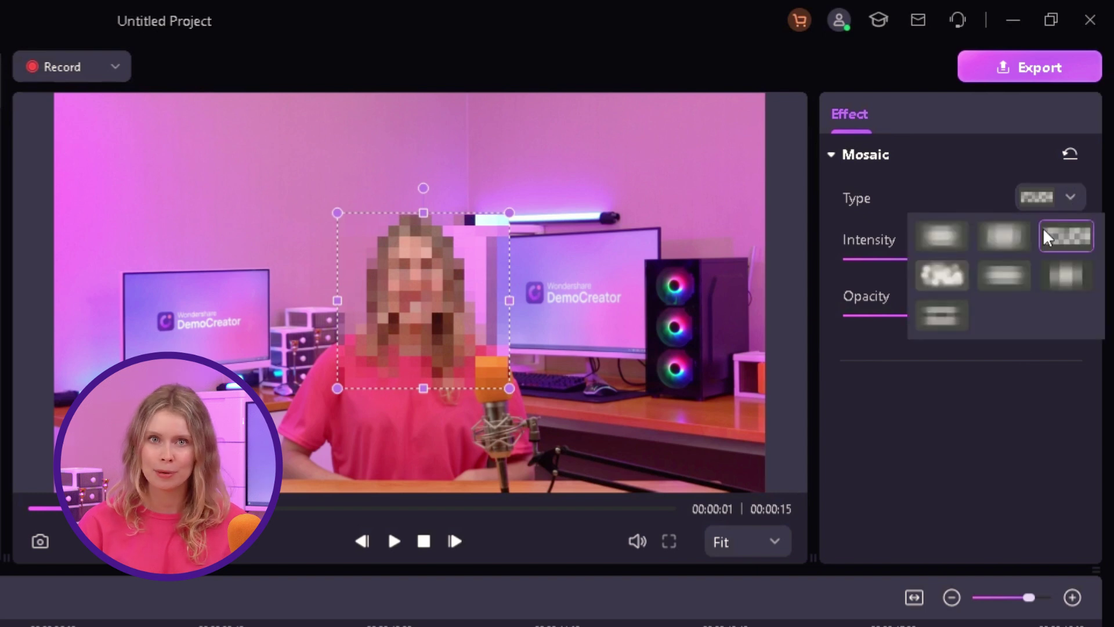
pyautogui.click(992, 402)
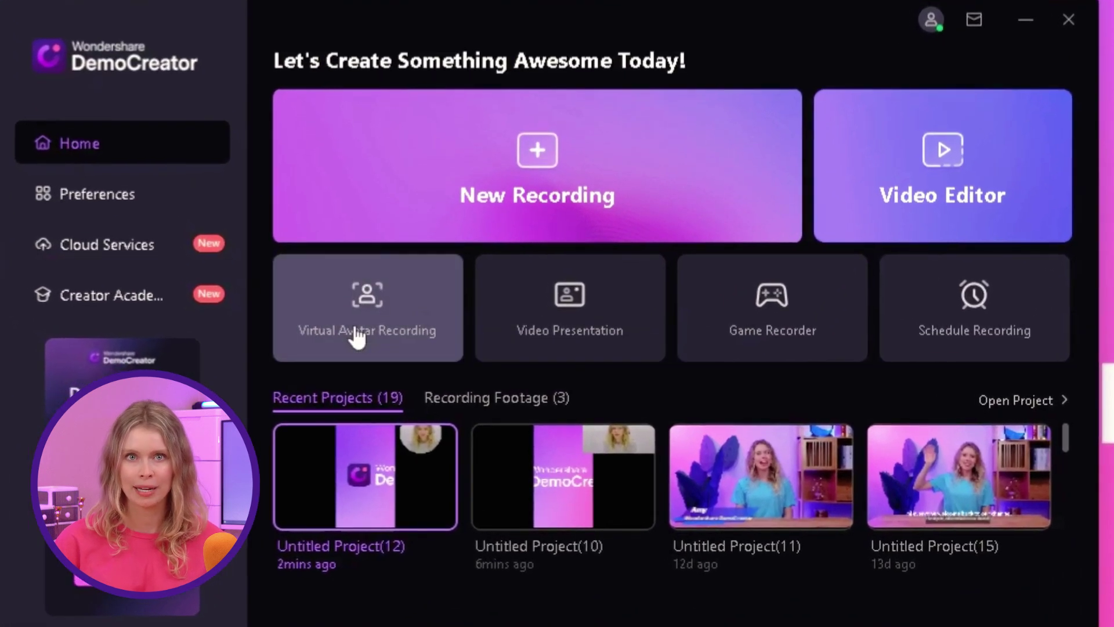
# Start Virtual Avatar Recording with a mirrored webcam, then rerun the face calibration
pyautogui.click(363, 337)
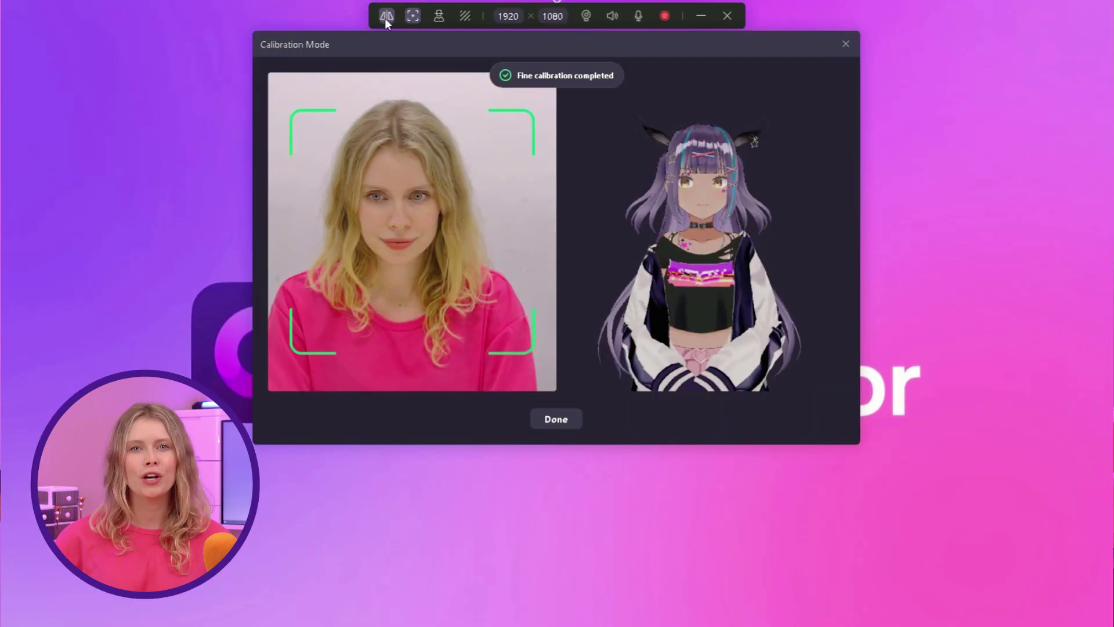
pyautogui.click(385, 16)
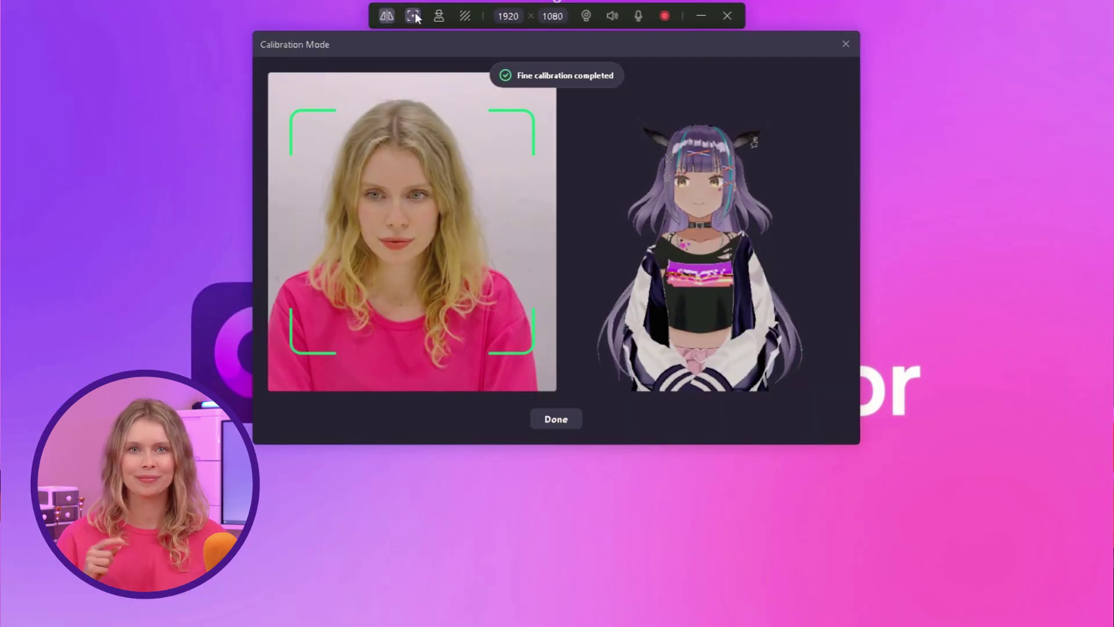
pyautogui.click(414, 16)
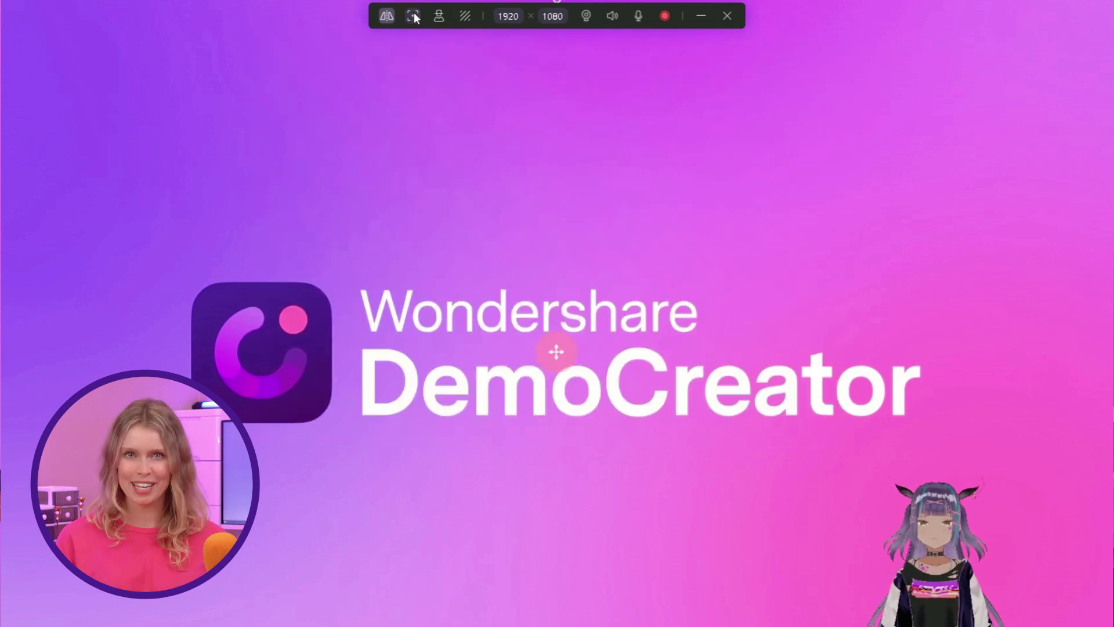
pyautogui.click(414, 16)
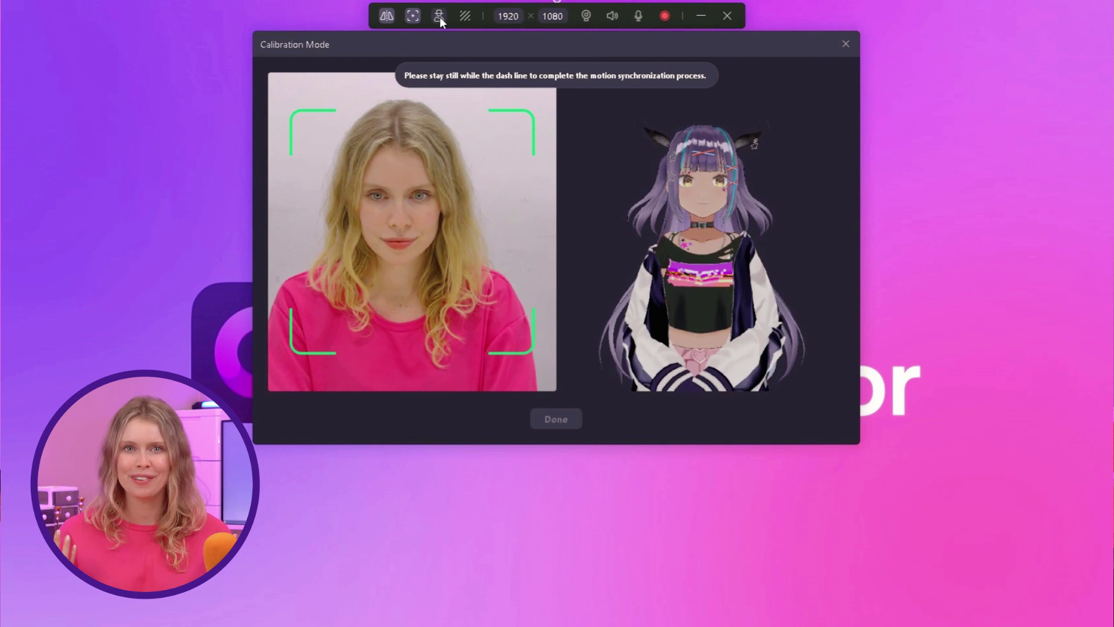
# Switch to the pink-haired avatar in a purple dress and confirm it
pyautogui.click(439, 16)
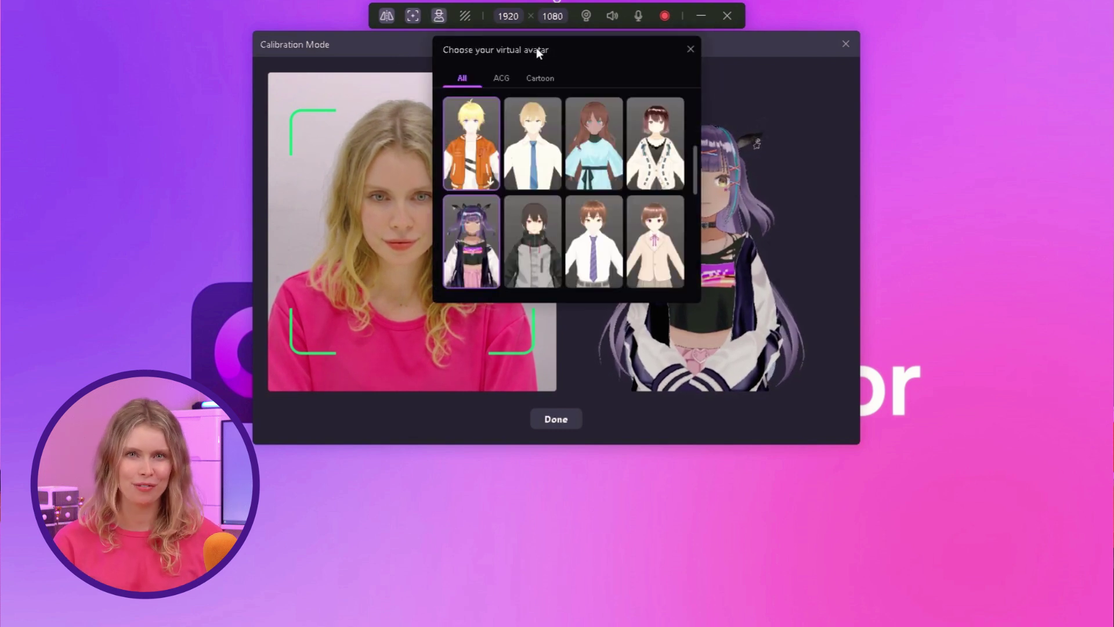
pyautogui.scroll(2, 594, 142)
pyautogui.click(598, 135)
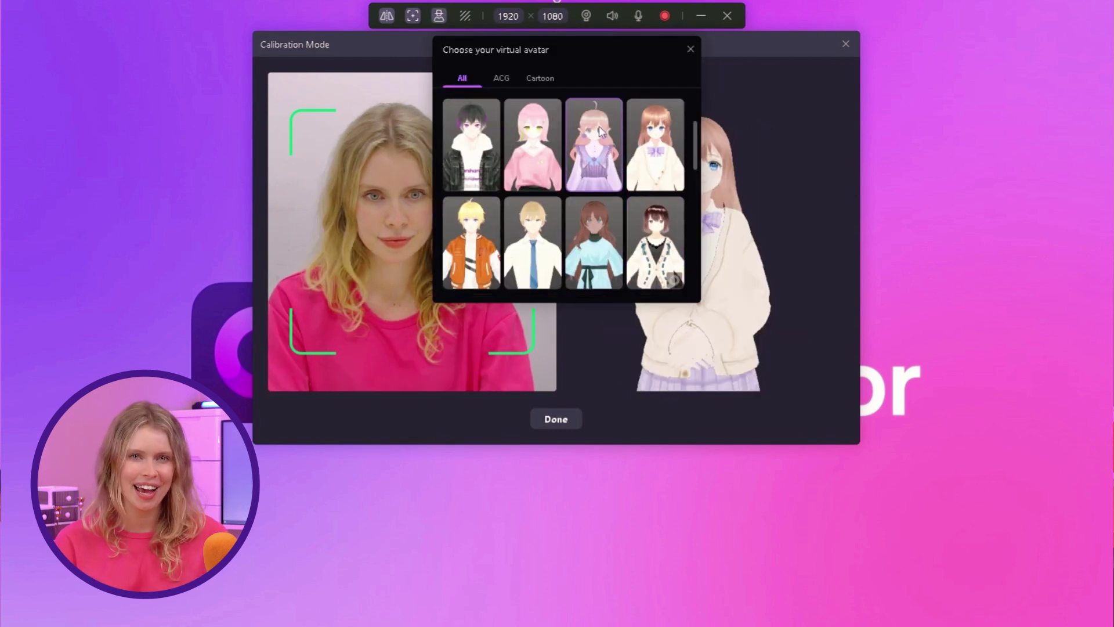
pyautogui.click(544, 422)
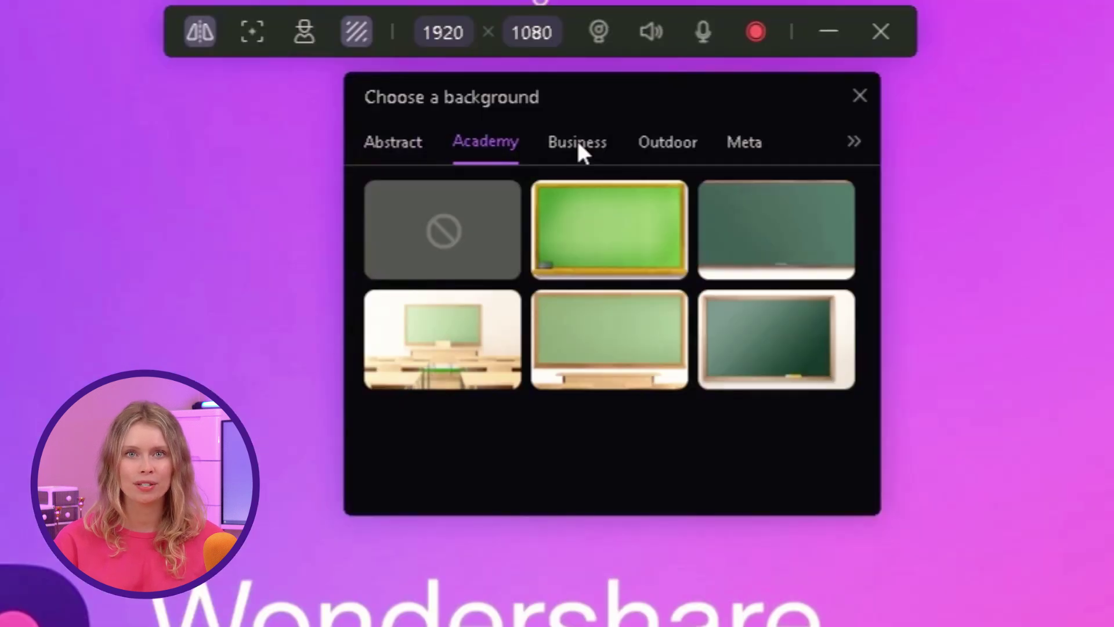
# Set the misty outdoor forest backdrop, also previewing conference room, bookshelf and dining-room backdrops
pyautogui.click(579, 146)
pyautogui.click(668, 143)
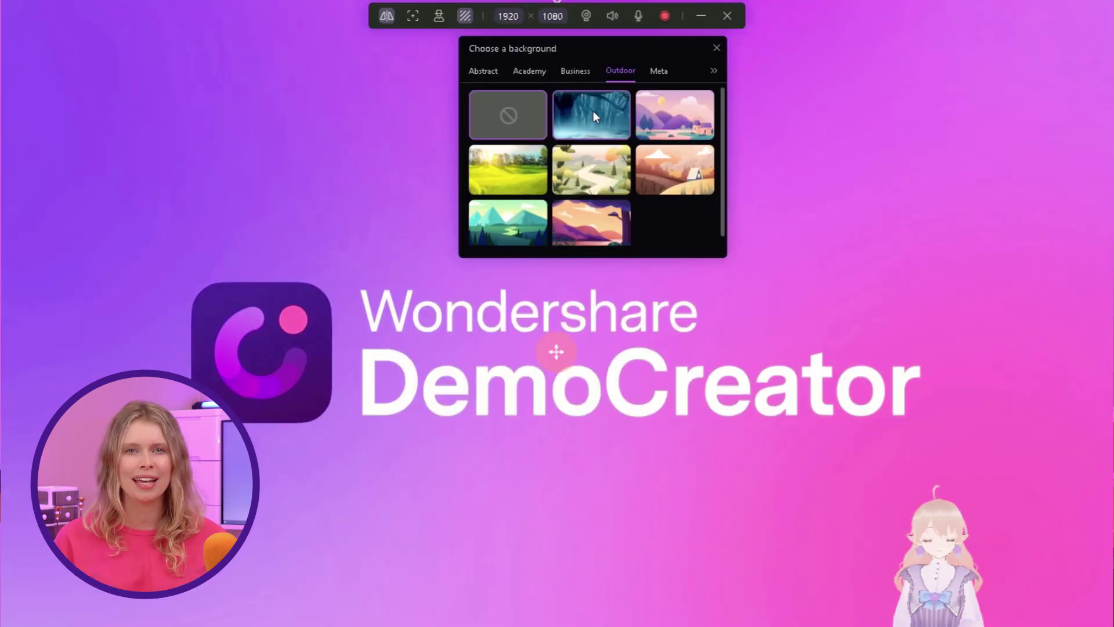
pyautogui.click(593, 113)
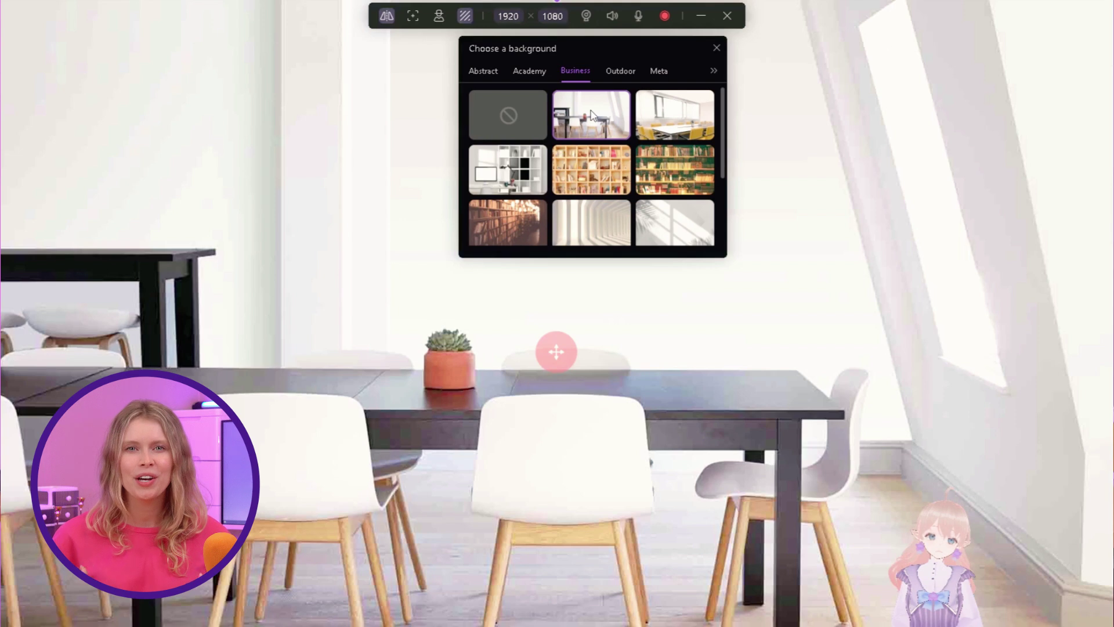
pyautogui.click(684, 118)
pyautogui.click(601, 169)
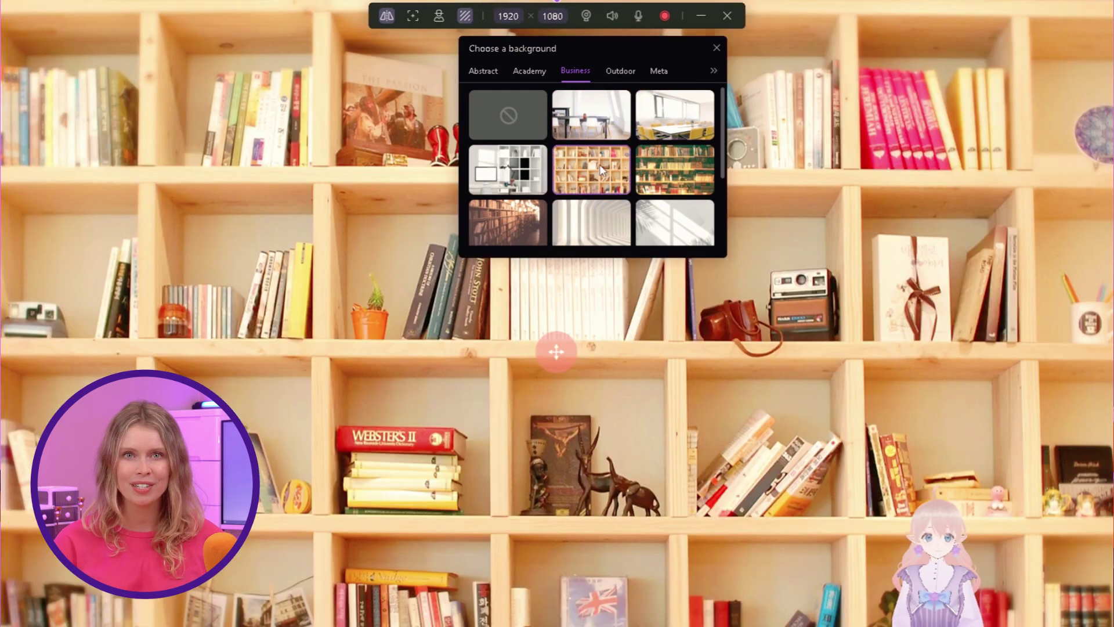
pyautogui.click(595, 134)
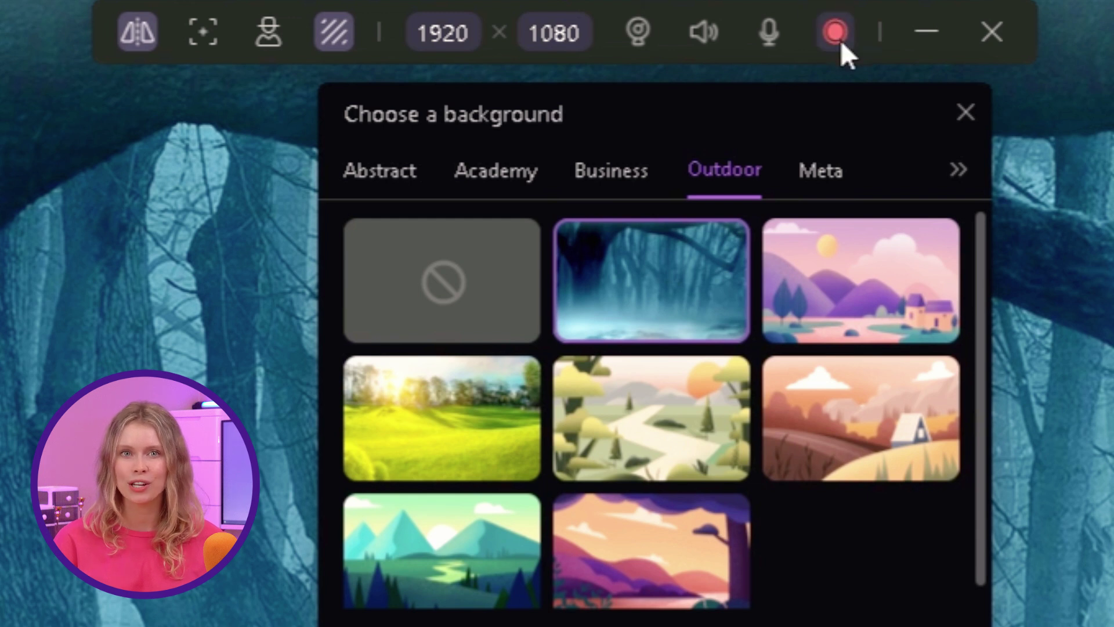
pyautogui.click(965, 112)
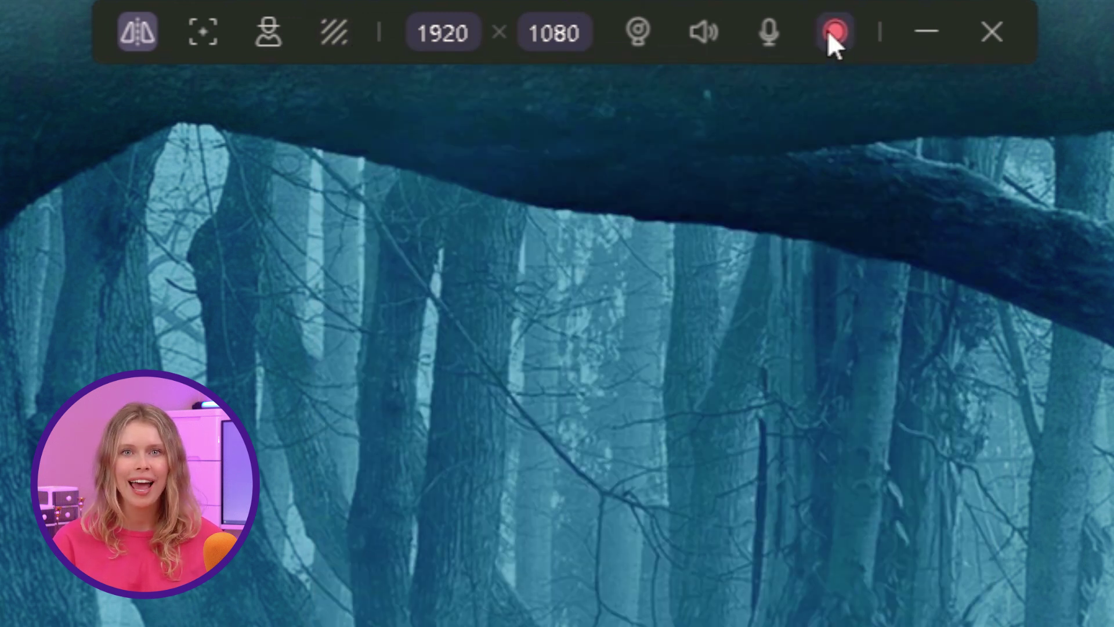